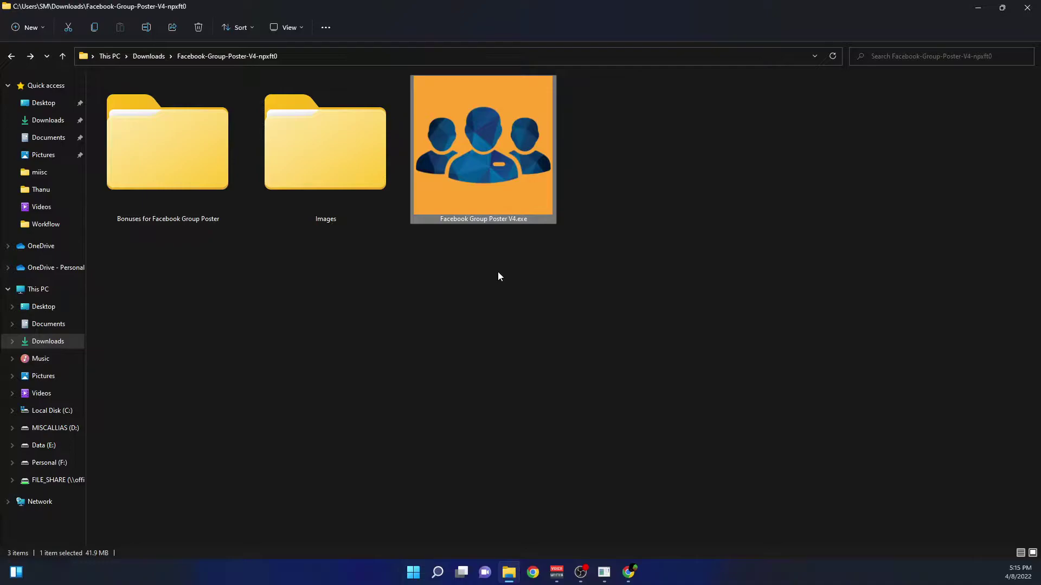
# Step: Launch Facebook Group Poster V4.exe from its download folder
pyautogui.click(502, 302)
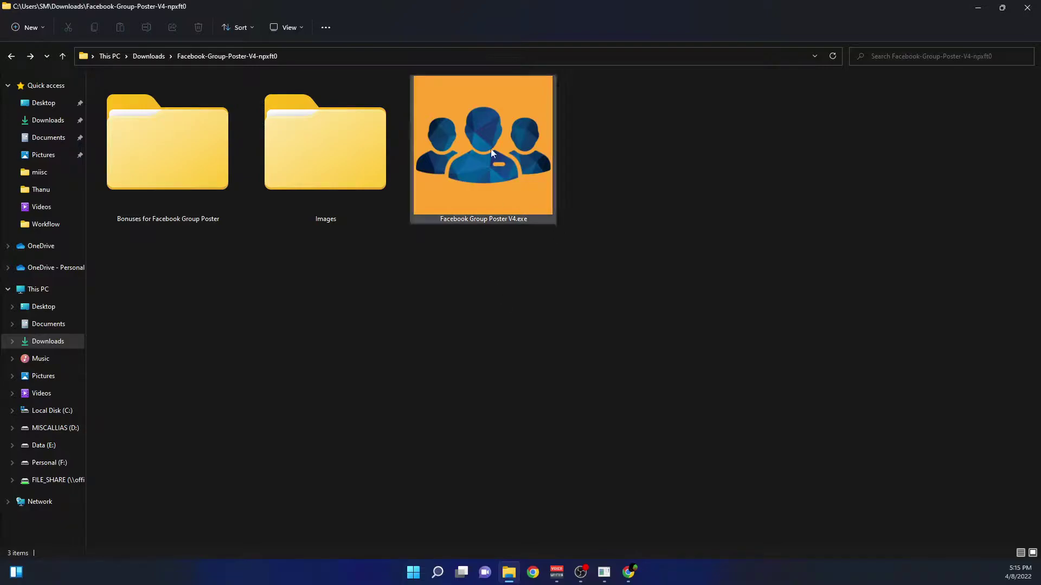
pyautogui.doubleClick(482, 163)
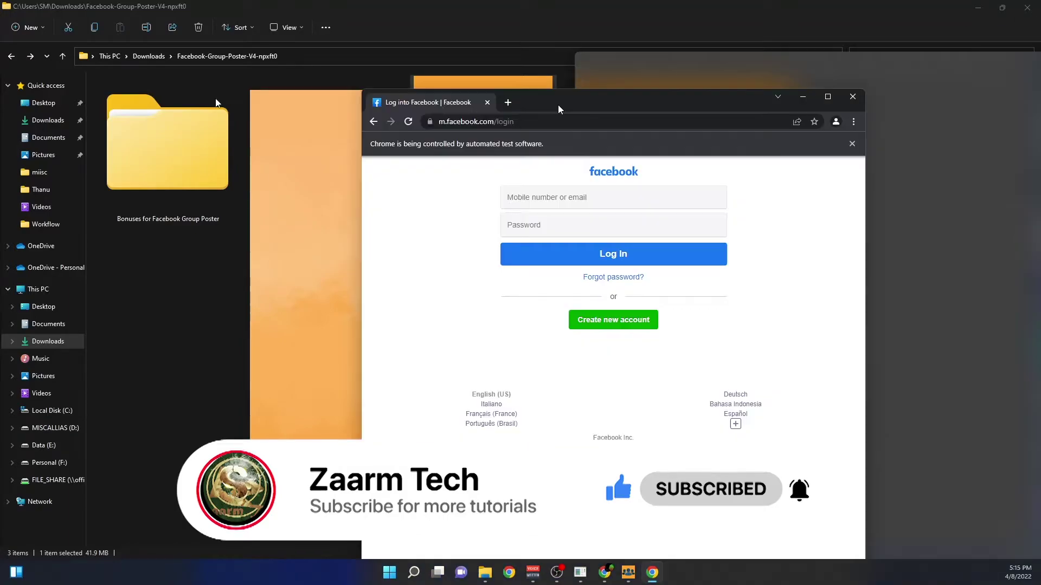
# Step: Place a narrowed Chrome window beside the poster, accept saving the Facebook login, and open login settings
pyautogui.moveTo(559, 110); pyautogui.dragTo(240, 38)
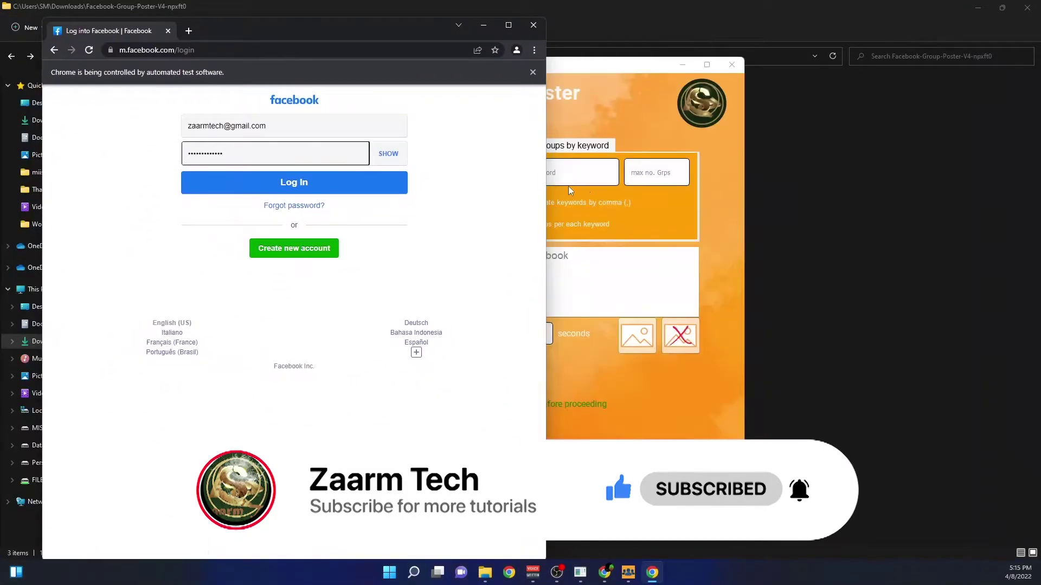
pyautogui.moveTo(546, 188); pyautogui.dragTo(314, 193)
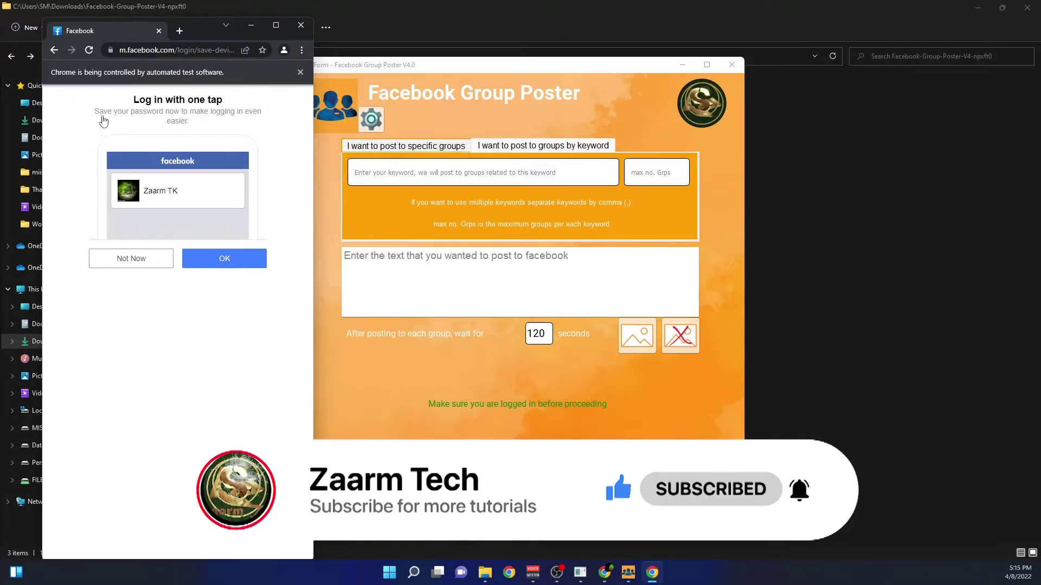
pyautogui.click(224, 258)
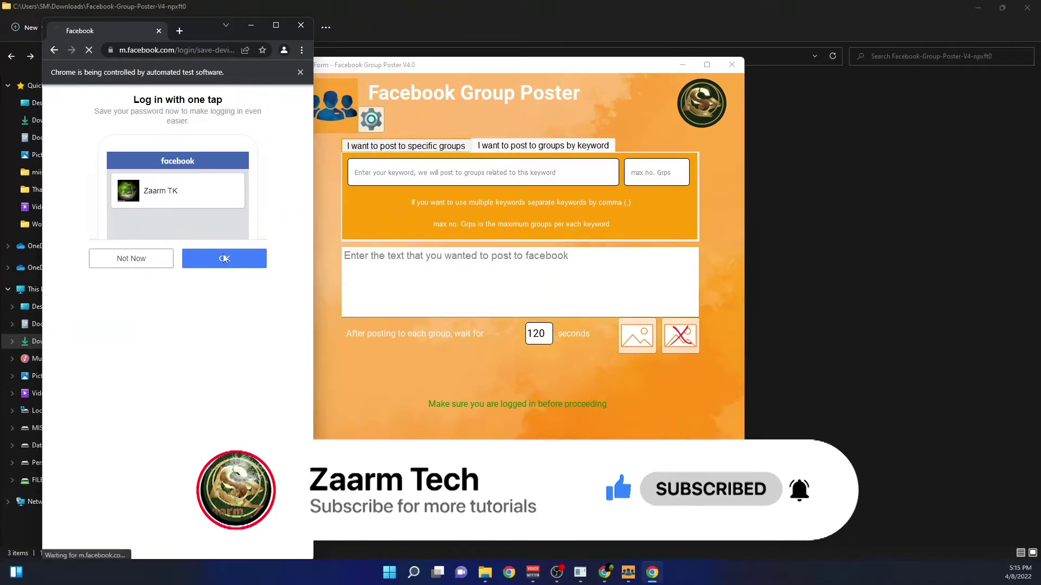
pyautogui.moveTo(489, 82); pyautogui.dragTo(555, 81)
pyautogui.click(452, 117)
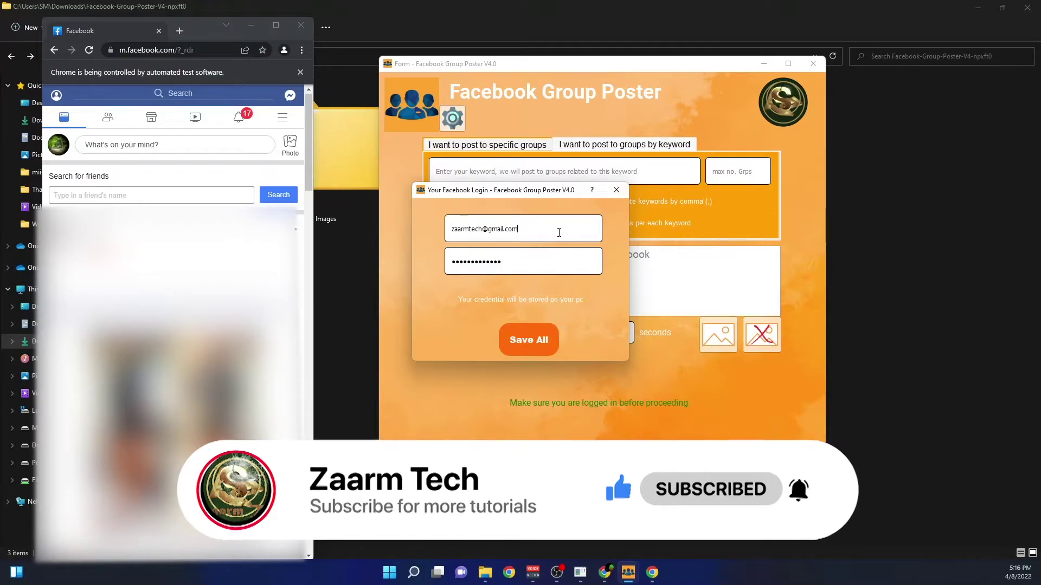
# Step: Save the stored Facebook login credentials with Save All
pyautogui.click(616, 189)
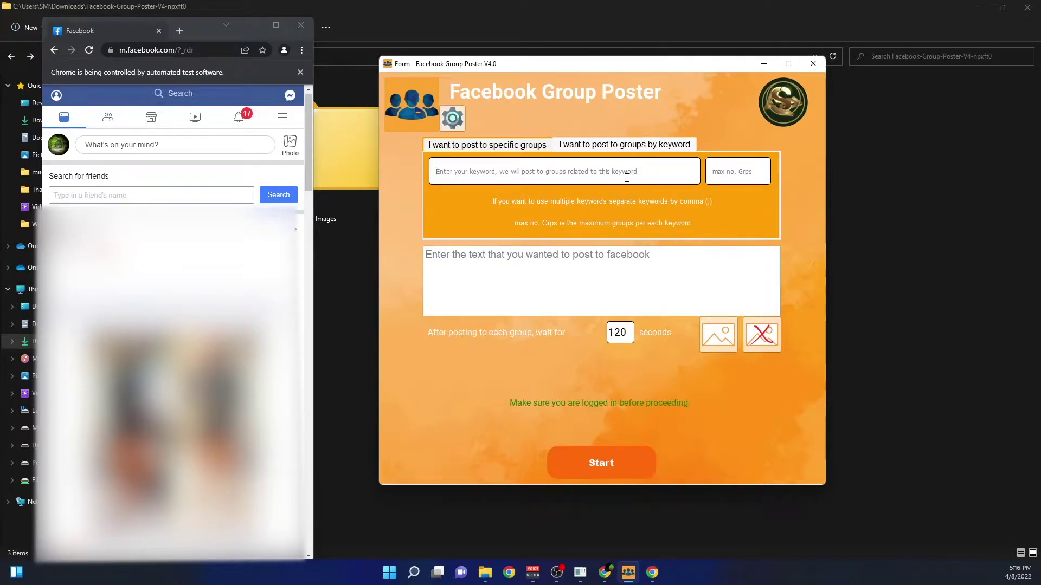
# Step: Enter keywords 'crypto, dog' and a maximum of 5 groups per keyword
pyautogui.write('crypto,')
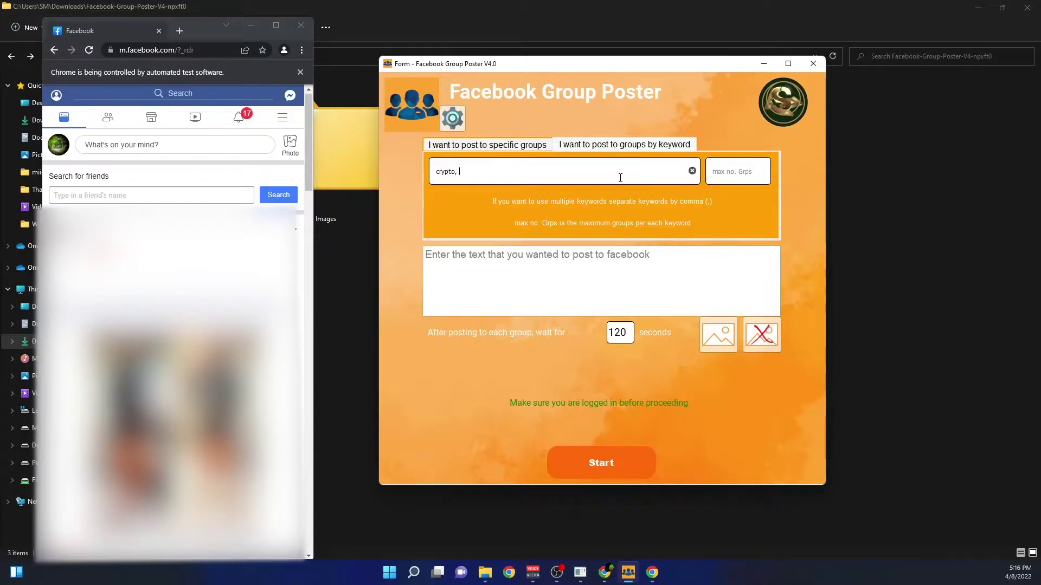
pyautogui.write(' dog')
pyautogui.doubleClick(455, 170)
pyautogui.doubleClick(464, 173)
pyautogui.click(750, 171)
pyautogui.write('5')
pyautogui.doubleClick(467, 170)
pyautogui.click(728, 166)
pyautogui.doubleClick(714, 164)
pyautogui.press('BackSpace')
pyautogui.write('5')
# Step: Search for 'facebook fancy font generator' and open the LingoJam Facebook Fonts result
pyautogui.click(181, 30)
pyautogui.write('fac')
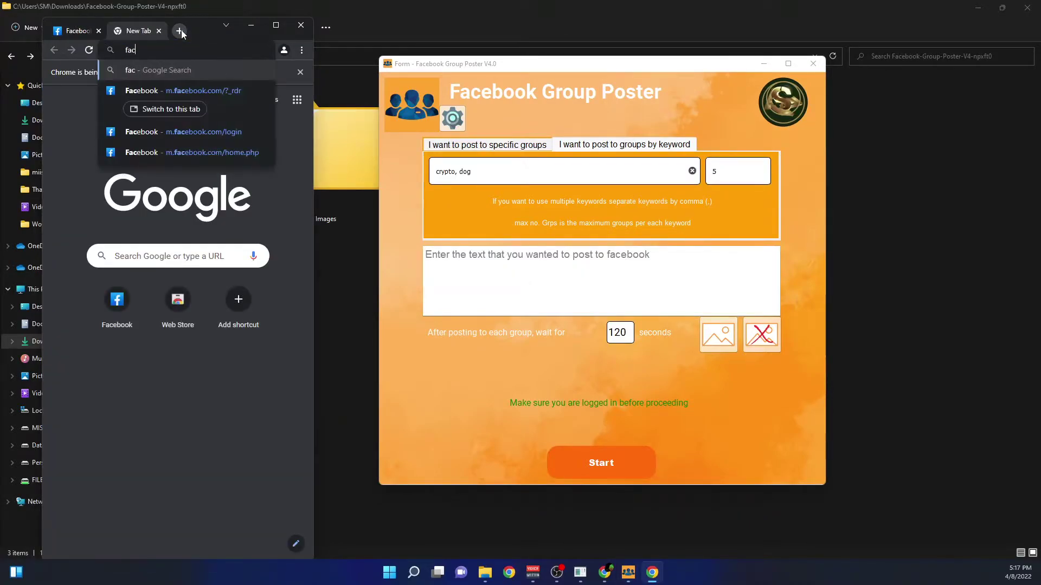
pyautogui.write('ebook fancy c')
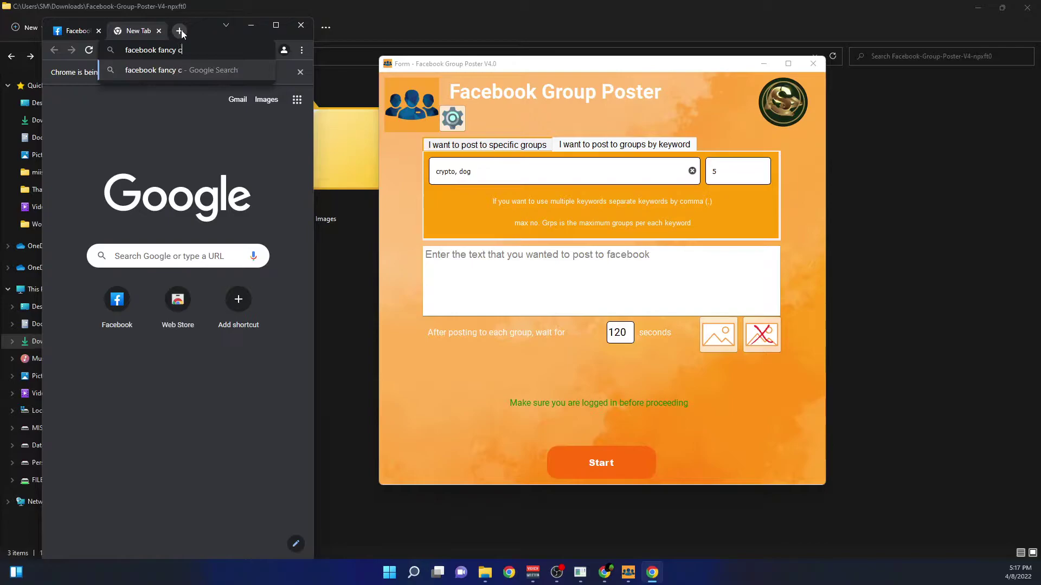
pyautogui.press('BackSpace')
pyautogui.write('font generator')
pyautogui.press('Return')
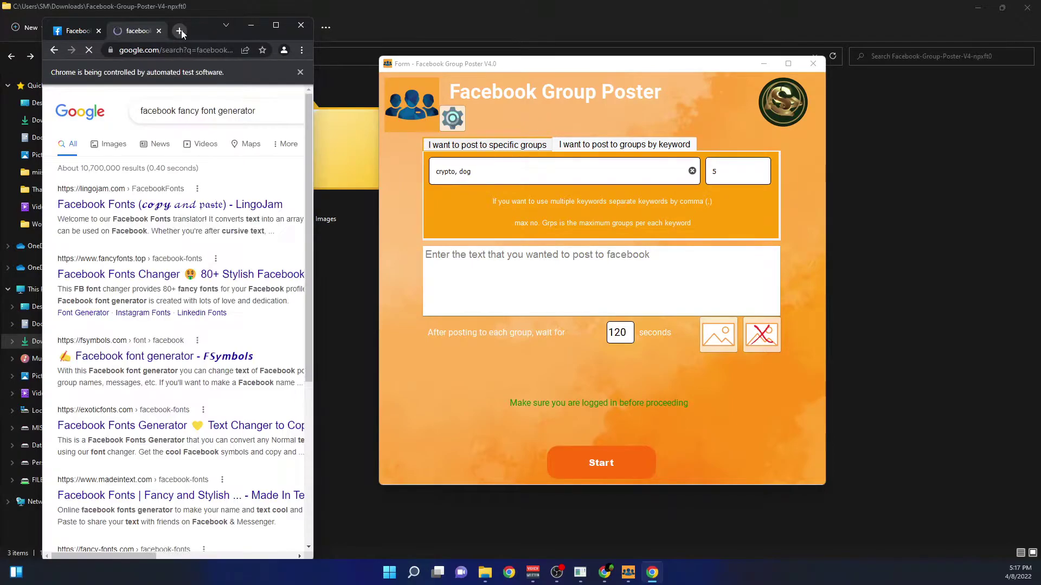
pyautogui.click(227, 203)
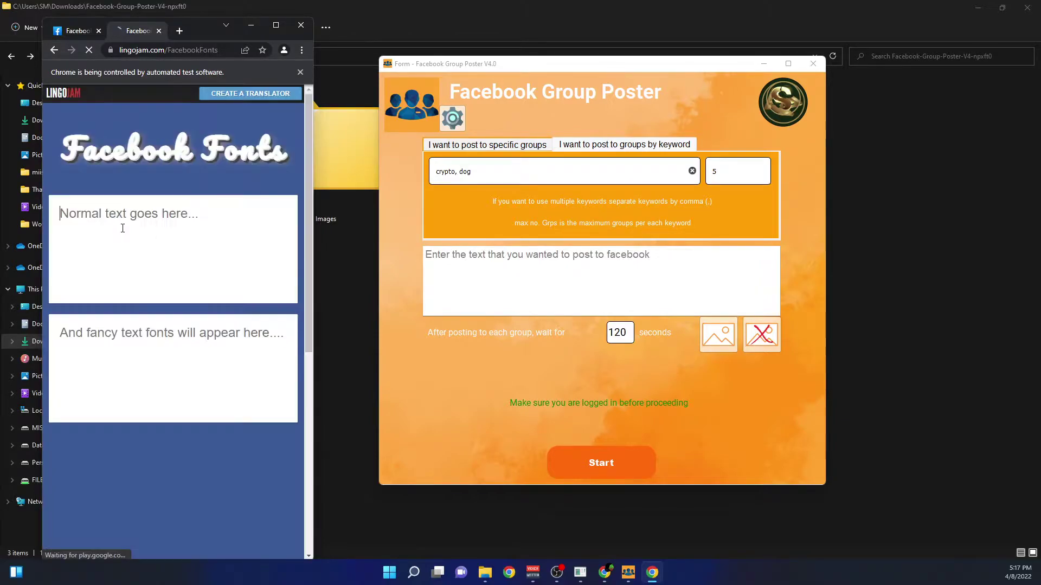
# Step: Convert 'Hello Everyone' into fancy fonts, copy the results, and close the LingoJam tab
pyautogui.click(122, 228)
pyautogui.write('Hello ')
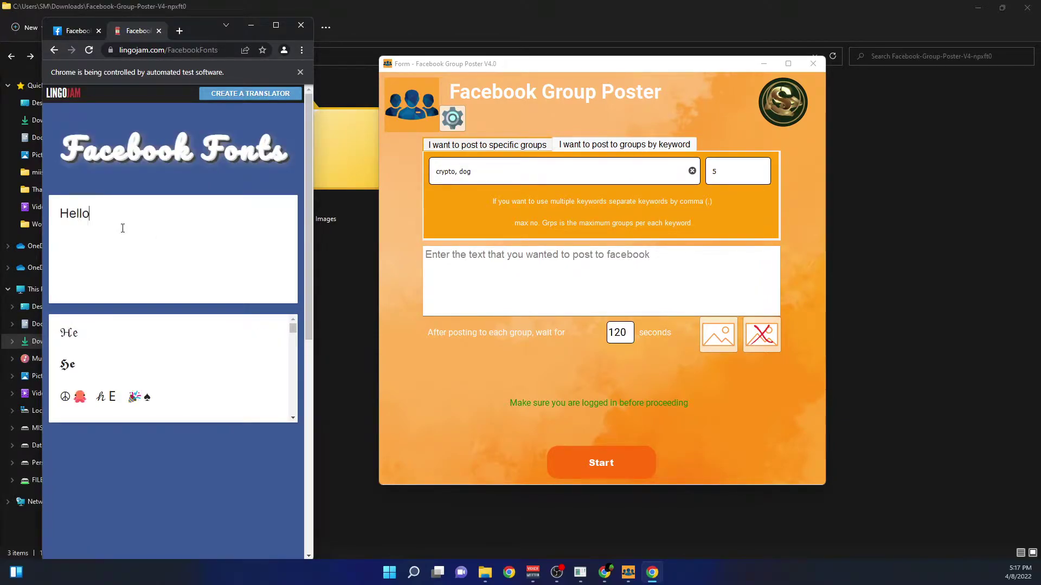
pyautogui.write('Everyone')
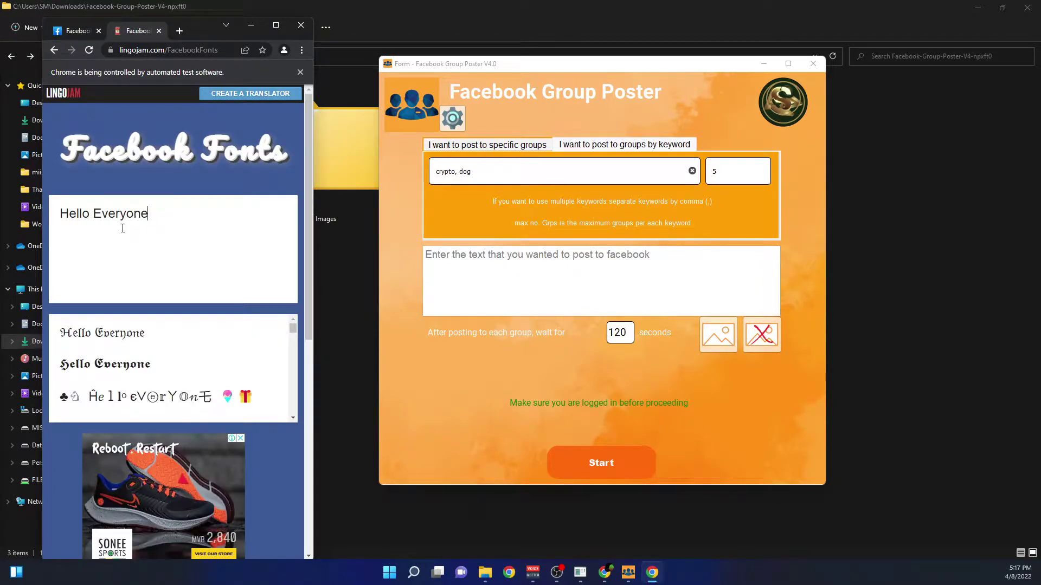
pyautogui.scroll(-1, 243, 346)
pyautogui.scroll(-2, 243, 346)
pyautogui.scroll(2, 206, 369)
pyautogui.moveTo(255, 400); pyautogui.dragTo(57, 334)
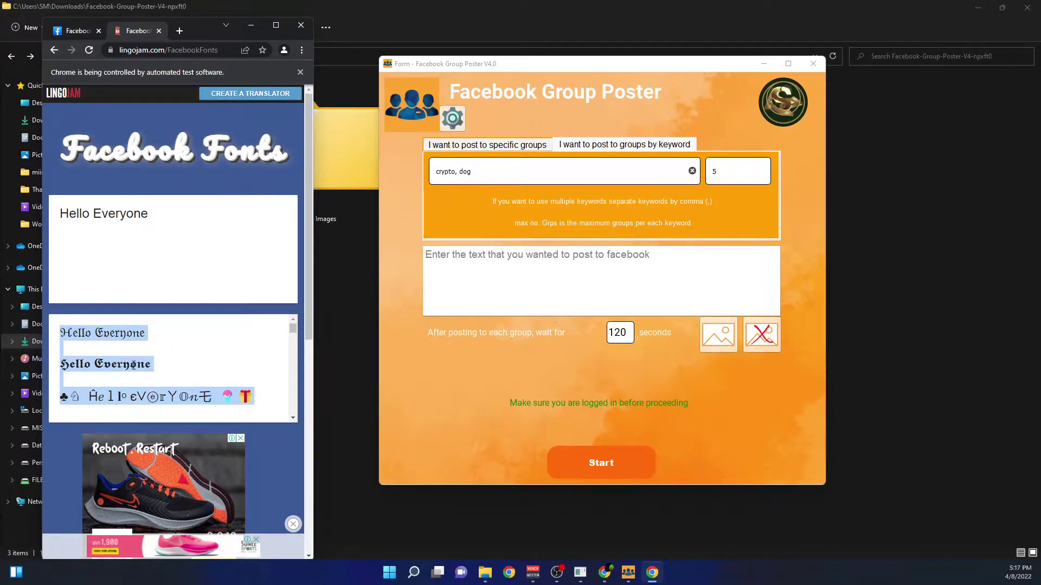
pyautogui.click(159, 31)
pyautogui.click(518, 249)
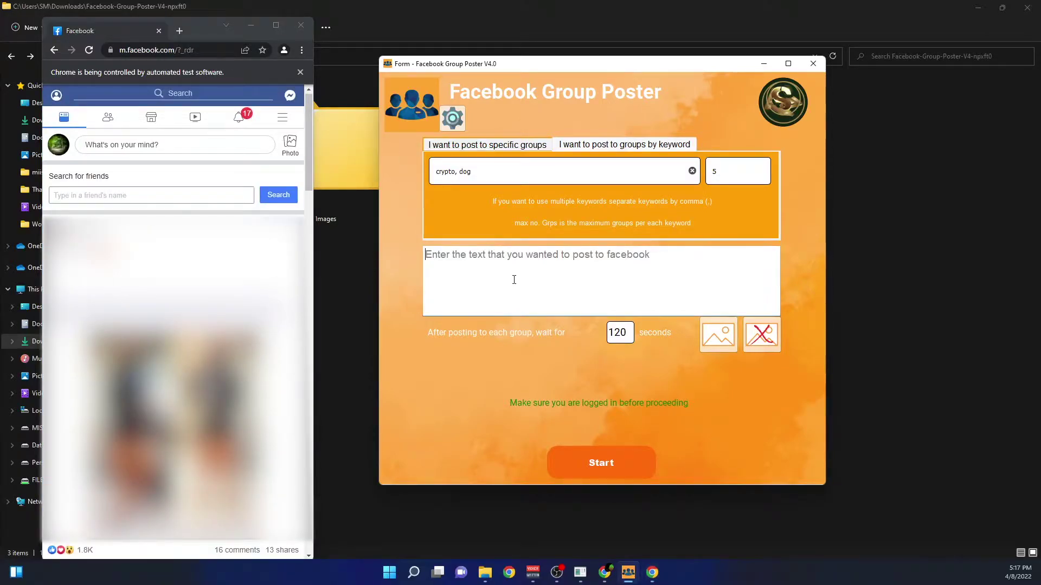
# Step: Paste the fancy-font 'Hello Everyone' lines into the post text and delete the extra lines
pyautogui.hotkey('ctrl', 'v')
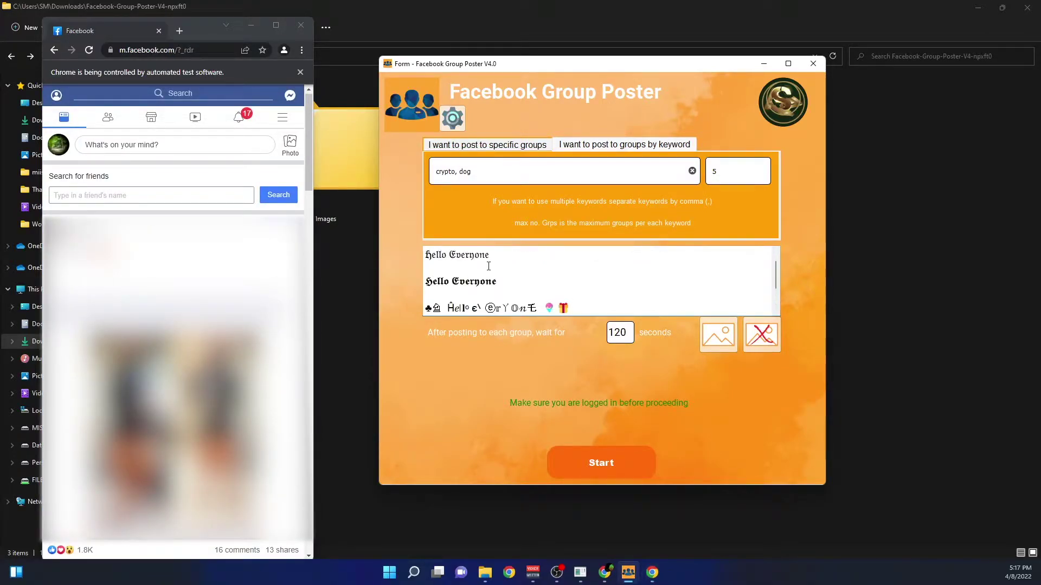
pyautogui.scroll(-1, 584, 279)
pyautogui.scroll(1, 569, 292)
pyautogui.scroll(-1, 574, 293)
pyautogui.scroll(1, 575, 293)
pyautogui.scroll(-1, 582, 298)
pyautogui.moveTo(584, 299); pyautogui.dragTo(386, 278)
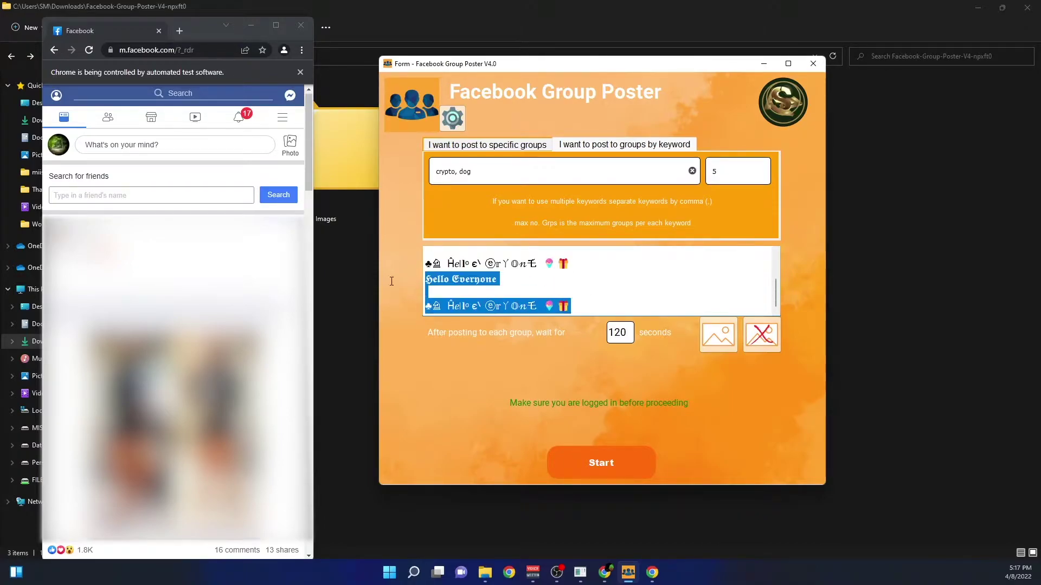
pyautogui.press('BackSpace')
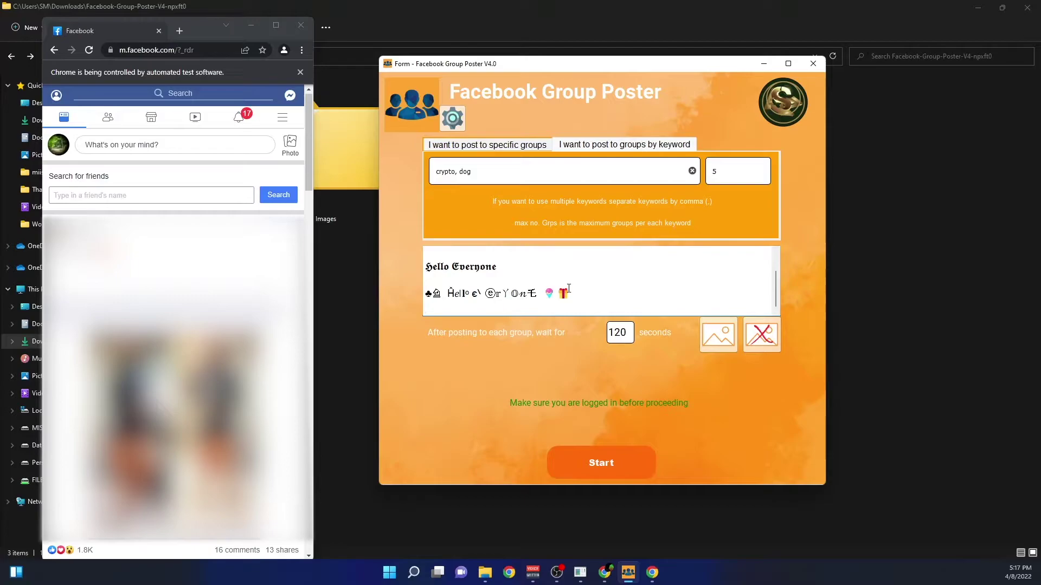
pyautogui.scroll(1, 589, 294)
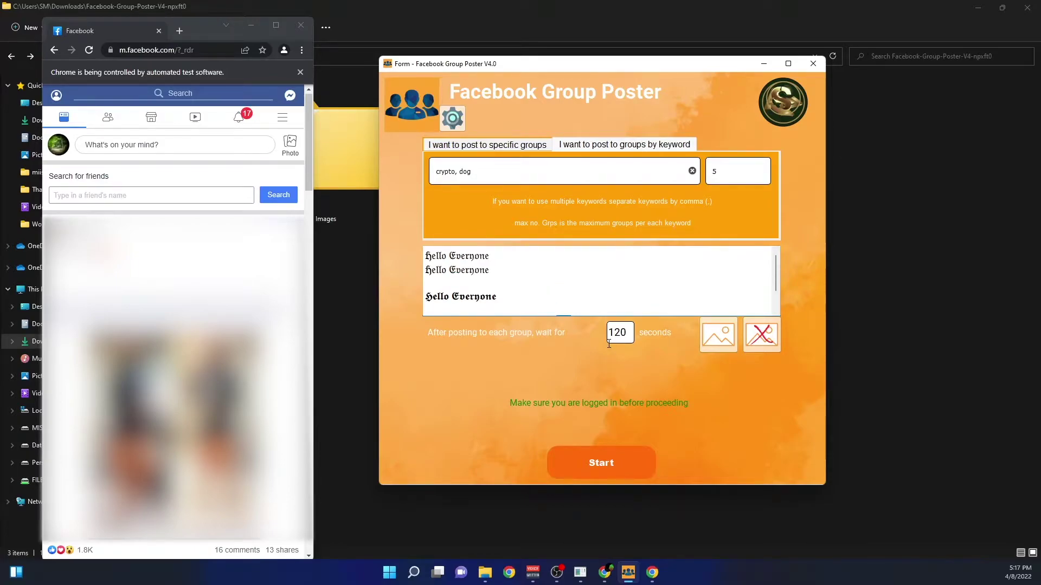
# Step: Change the wait between groups from 120 to 5 seconds
pyautogui.moveTo(628, 334); pyautogui.dragTo(609, 334)
pyautogui.write('5')
pyautogui.moveTo(624, 336); pyautogui.dragTo(597, 335)
pyautogui.click(616, 332)
# Step: Load facebook.png from the Images folder as the post image, filtering by PNG
pyautogui.click(720, 333)
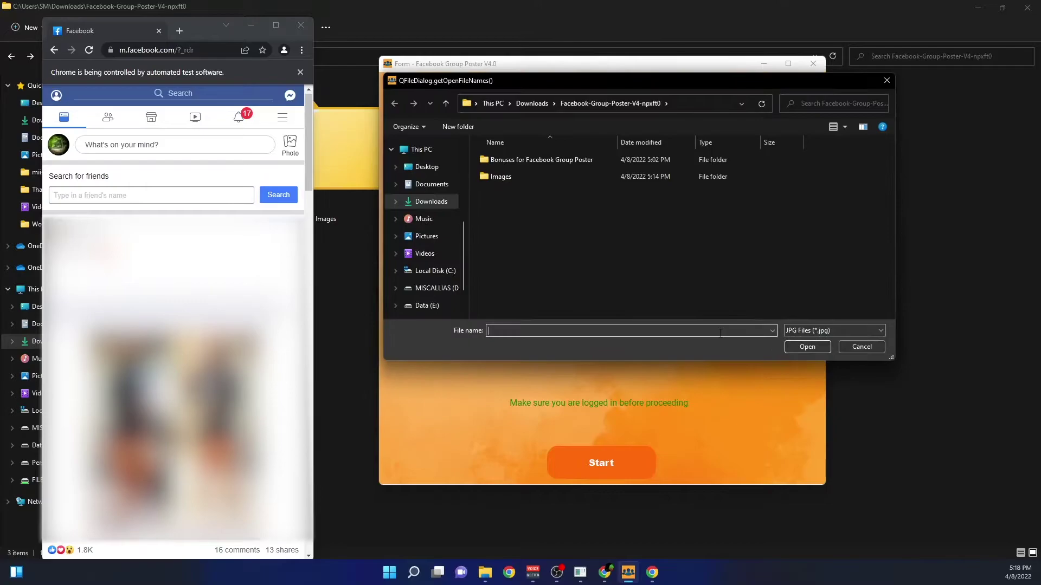
pyautogui.doubleClick(515, 179)
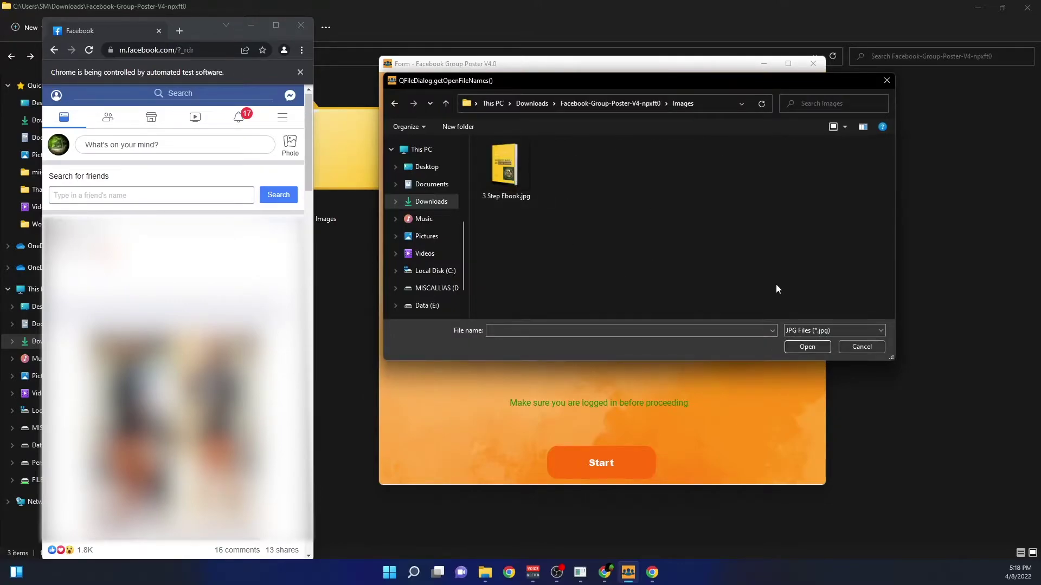
pyautogui.click(808, 331)
pyautogui.click(805, 353)
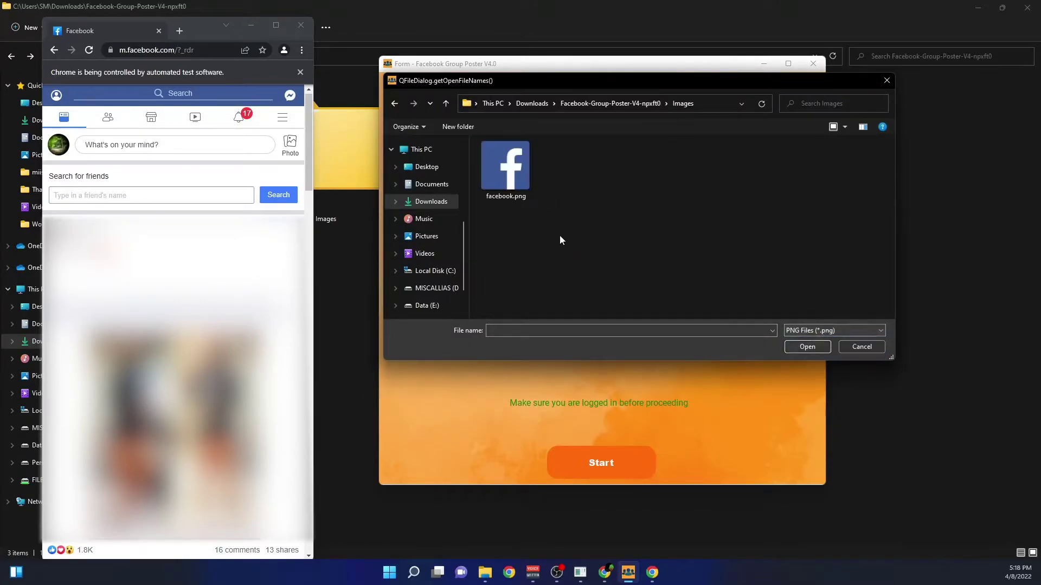
pyautogui.click(497, 184)
pyautogui.click(807, 347)
# Step: Check the Images folder contents in File Explorer, then return to the poster's message text
pyautogui.moveTo(576, 65); pyautogui.dragTo(747, 64)
pyautogui.click(343, 175)
pyautogui.doubleClick(344, 175)
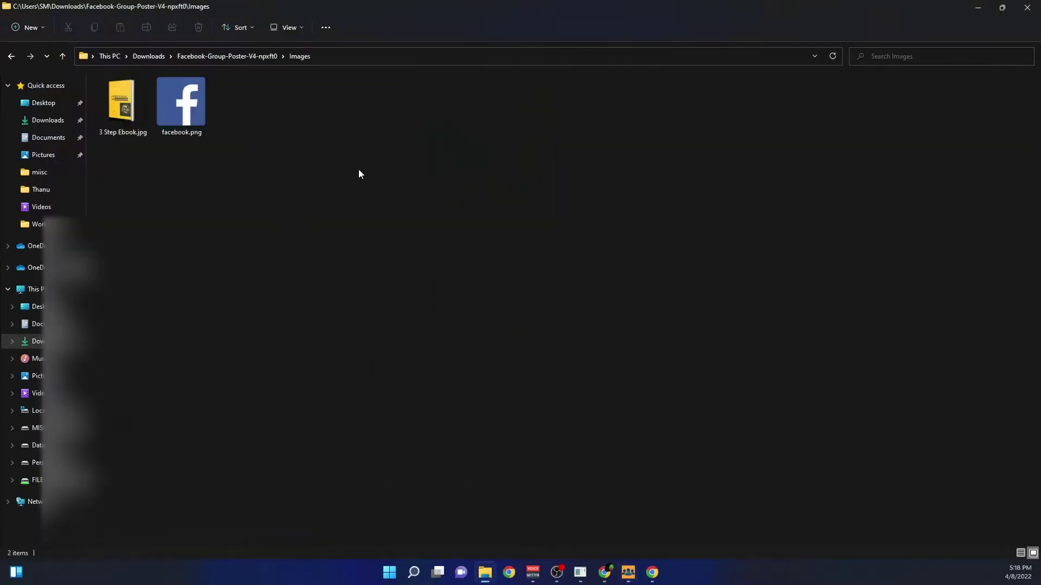
pyautogui.click(652, 573)
pyautogui.click(628, 572)
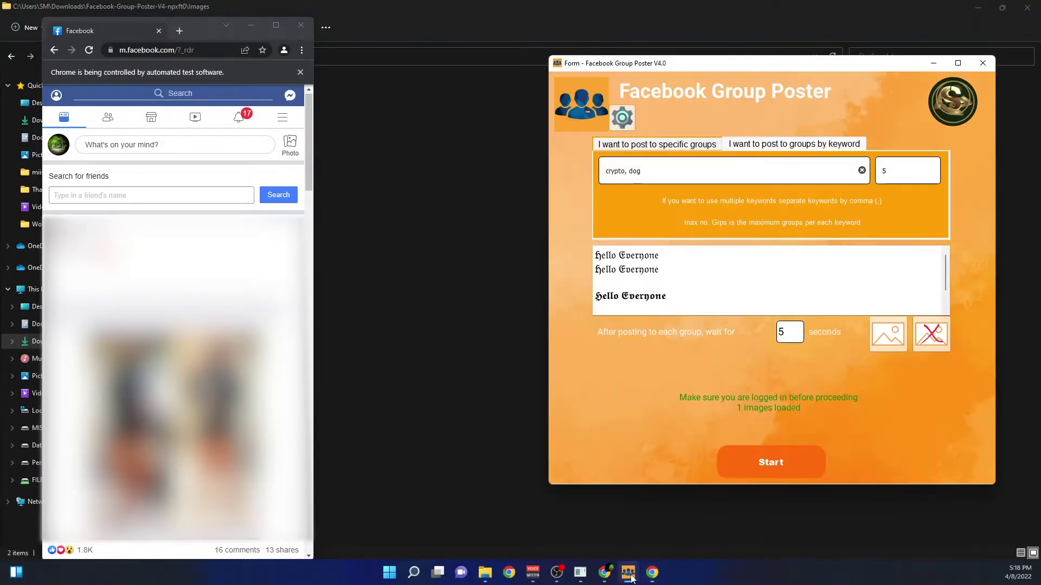
pyautogui.click(662, 263)
# Step: Start posting to the crypto and dog groups and let the run finish
pyautogui.click(759, 467)
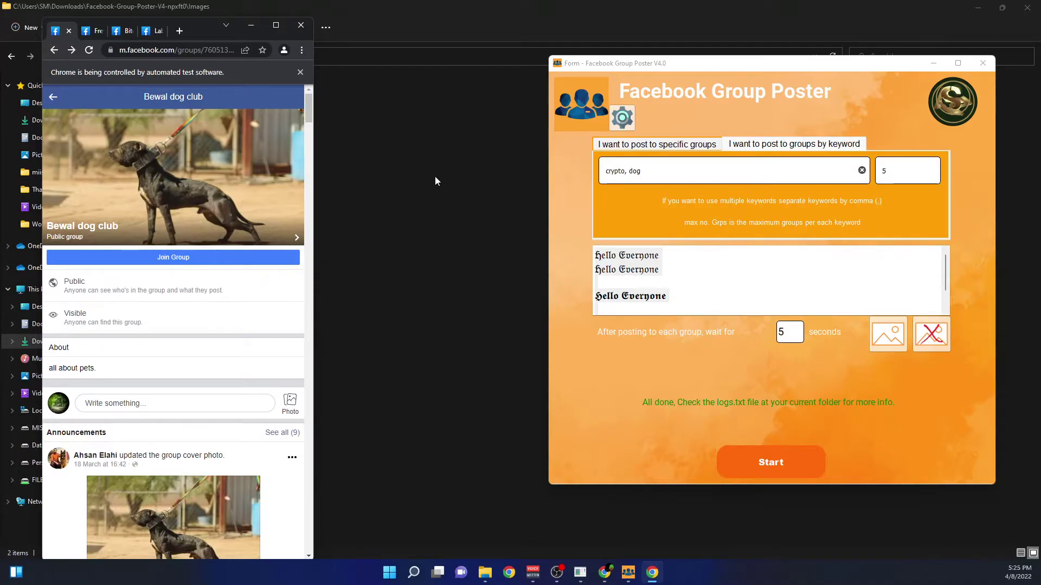
# Step: Locate logs.txt in the program folder in File Explorer
pyautogui.moveTo(209, 26); pyautogui.dragTo(281, 145)
pyautogui.click(216, 71)
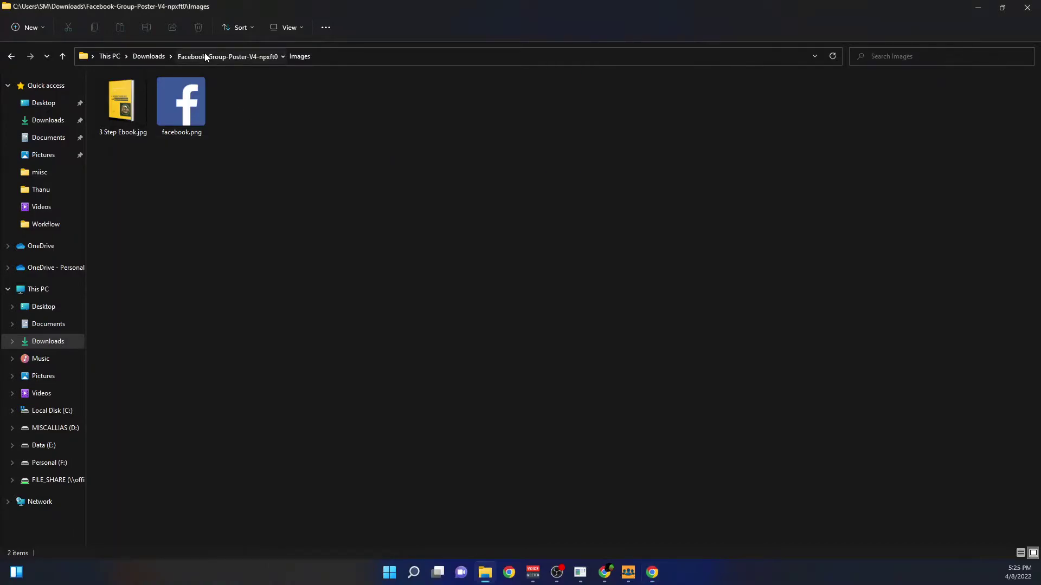
pyautogui.click(210, 56)
pyautogui.click(634, 143)
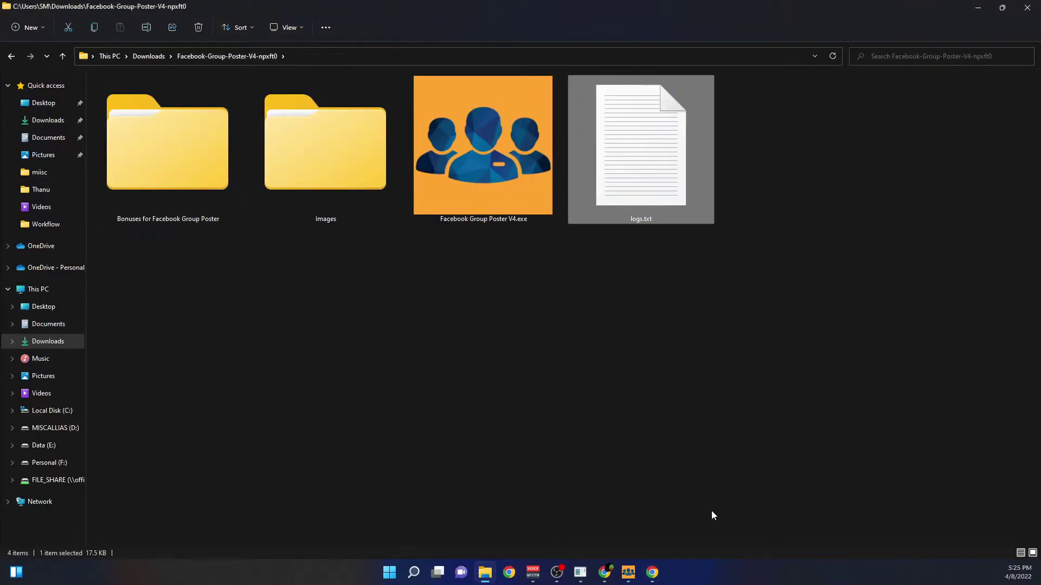
# Step: Close the three leftover group-post tabs and switch the poster to posting to specific groups
pyautogui.click(652, 573)
pyautogui.click(631, 574)
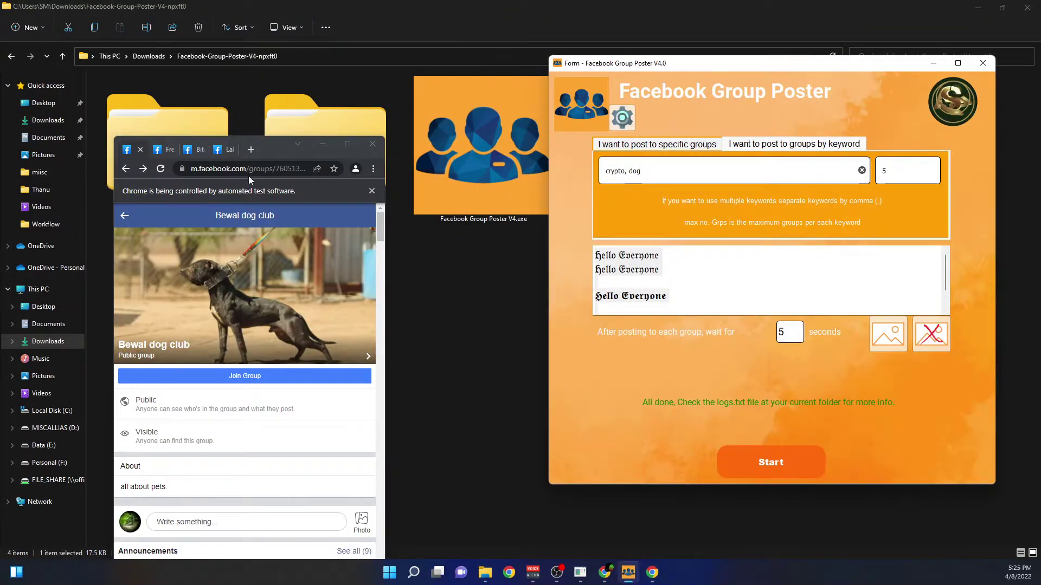
pyautogui.moveTo(274, 147); pyautogui.dragTo(240, 16)
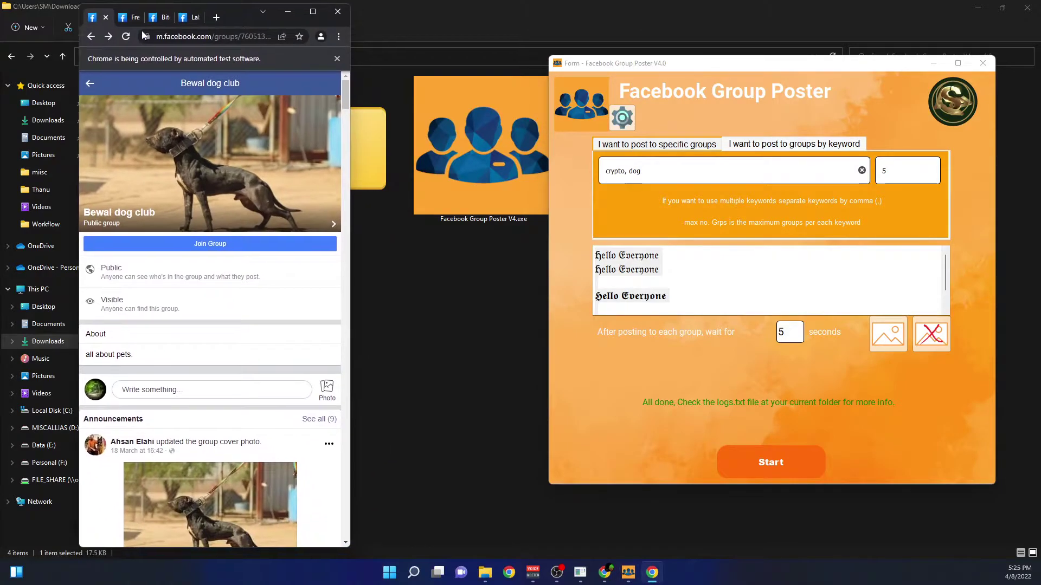
pyautogui.click(130, 17)
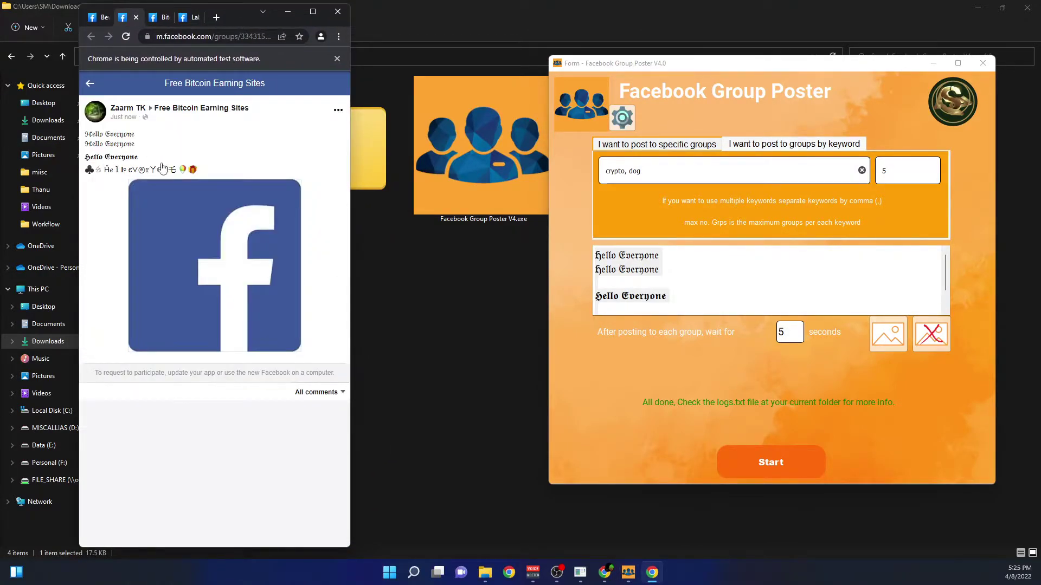
pyautogui.click(137, 17)
pyautogui.click(137, 18)
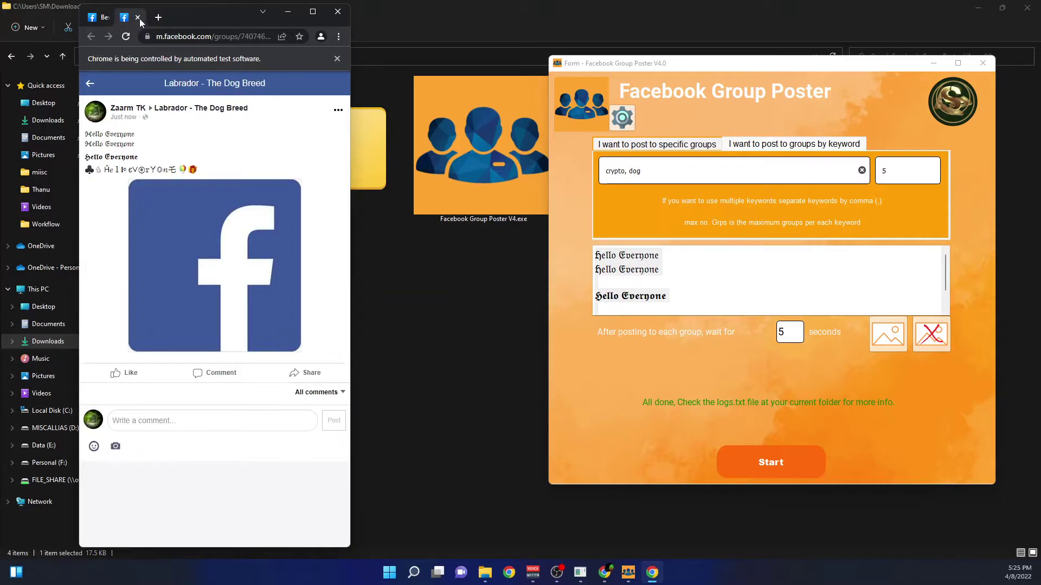
pyautogui.click(138, 18)
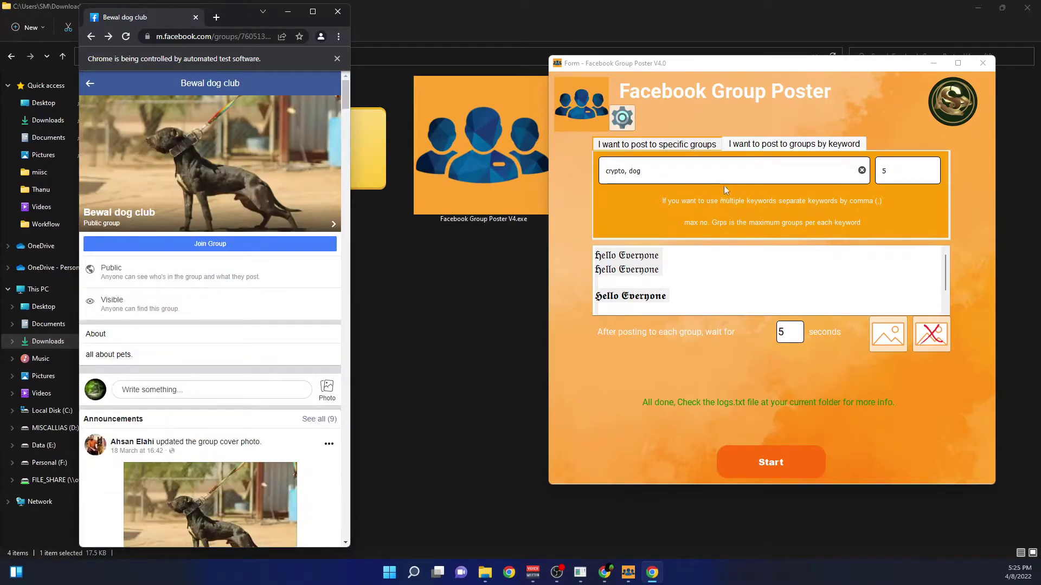
pyautogui.click(679, 147)
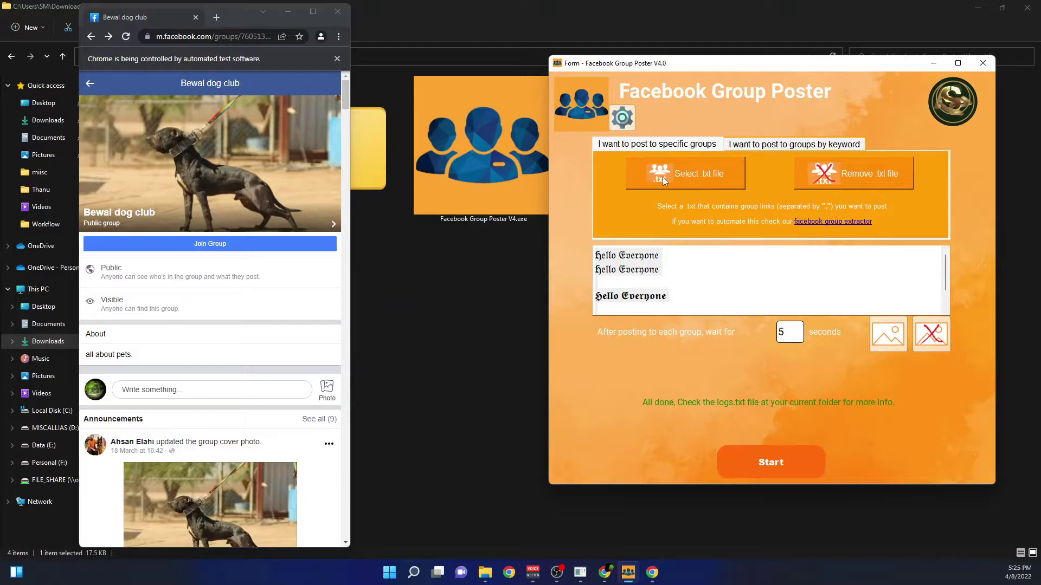
pyautogui.click(490, 258)
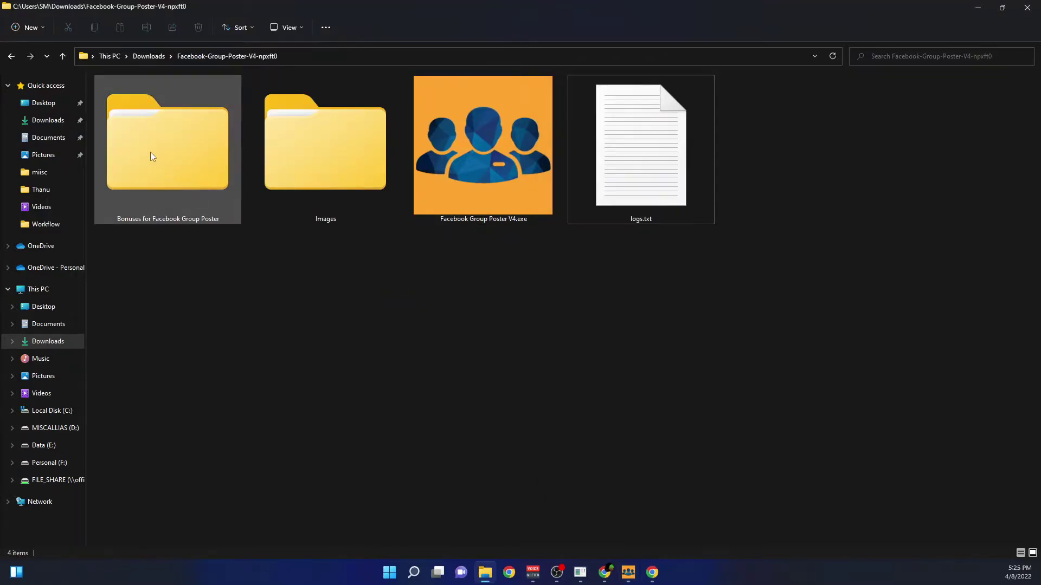
# Step: Open the Bonuses folder and view its files as extra large icons
pyautogui.doubleClick(175, 187)
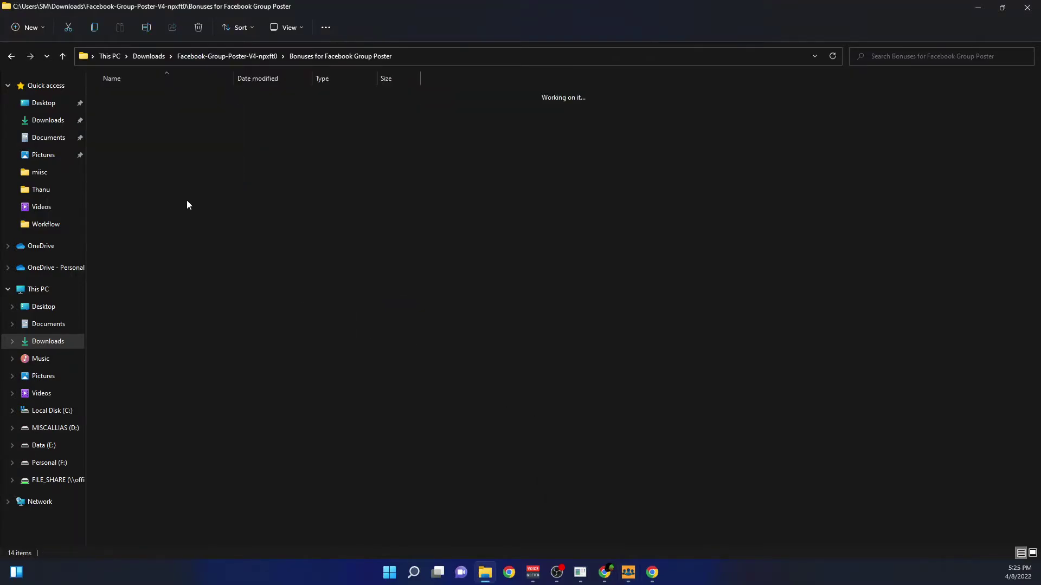
pyautogui.rightClick(541, 179)
pyautogui.moveTo(593, 189)
pyautogui.click(725, 189)
# Step: Review the group lists in pets.txt (8 groups) and fitness.txt (13 groups) in Notepad
pyautogui.doubleClick(495, 200)
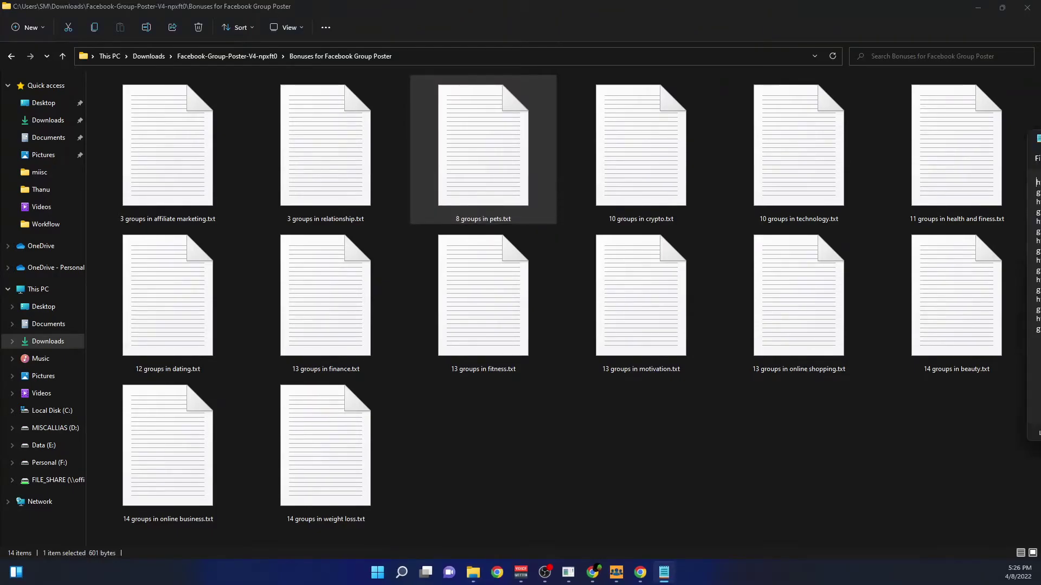
pyautogui.click(638, 113)
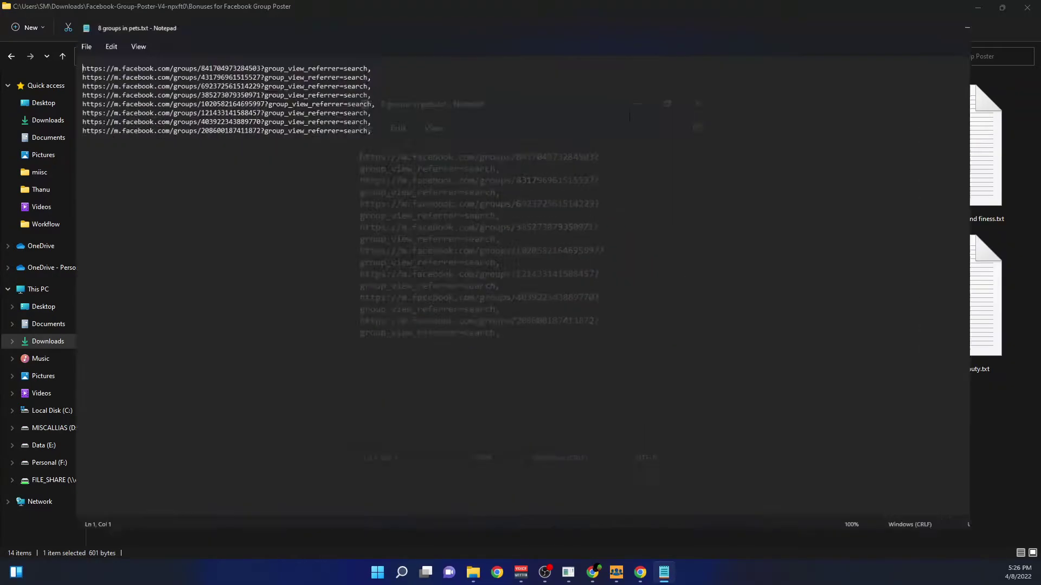
pyautogui.hotkey('alt', 'F4')
pyautogui.doubleClick(511, 239)
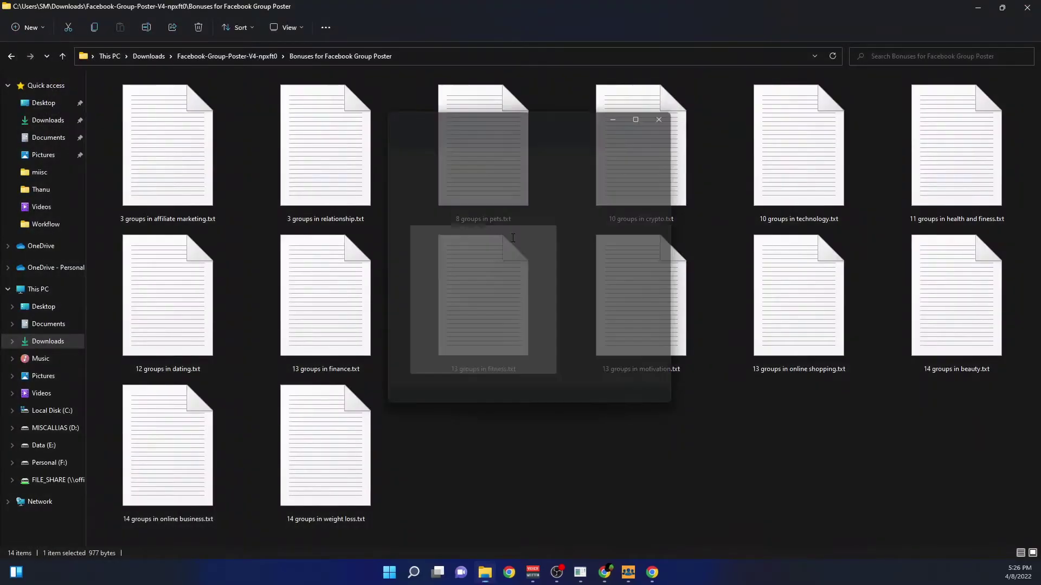
pyautogui.click(645, 111)
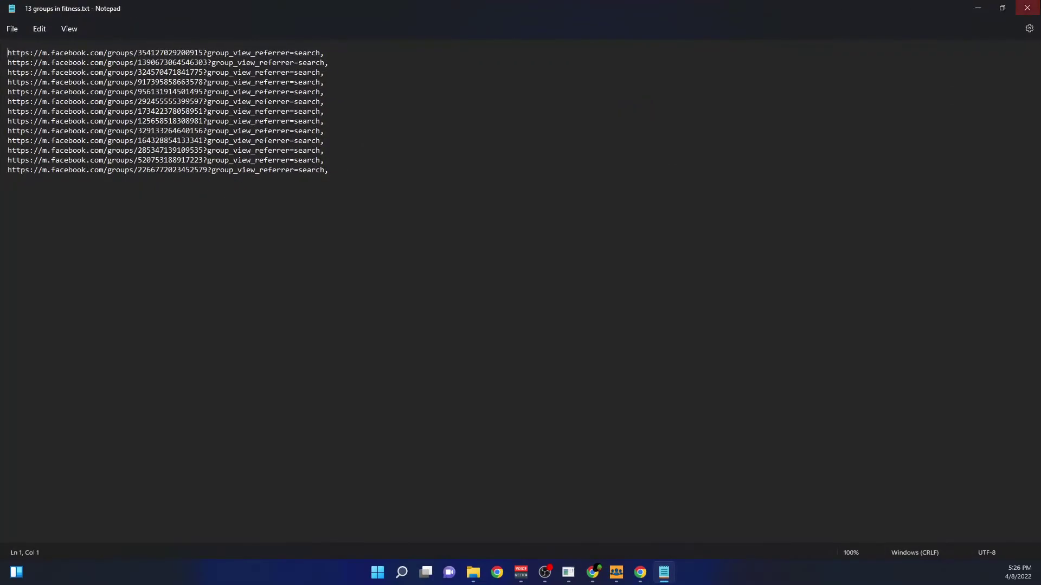
pyautogui.hotkey('alt', 'F4')
# Step: Review relationship.txt and health and finess.txt, then return to the program folder and poster
pyautogui.doubleClick(302, 165)
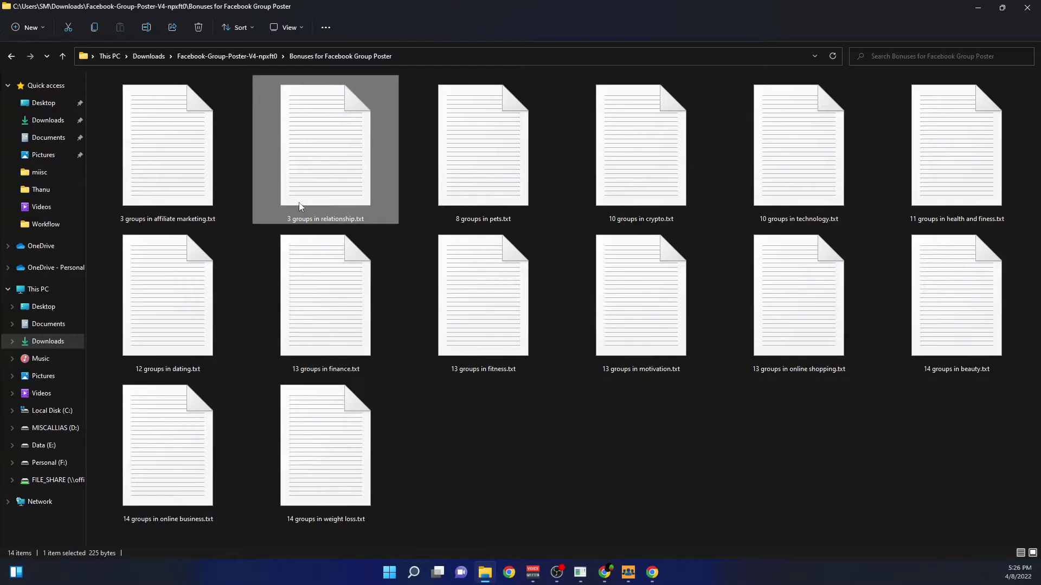
pyautogui.click(645, 111)
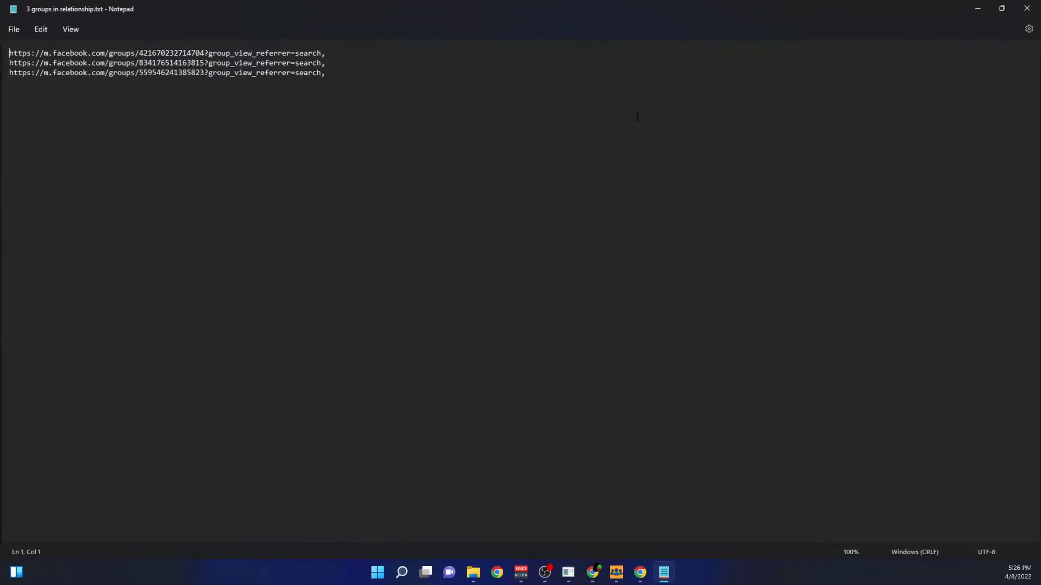
pyautogui.click(1027, 7)
pyautogui.doubleClick(908, 171)
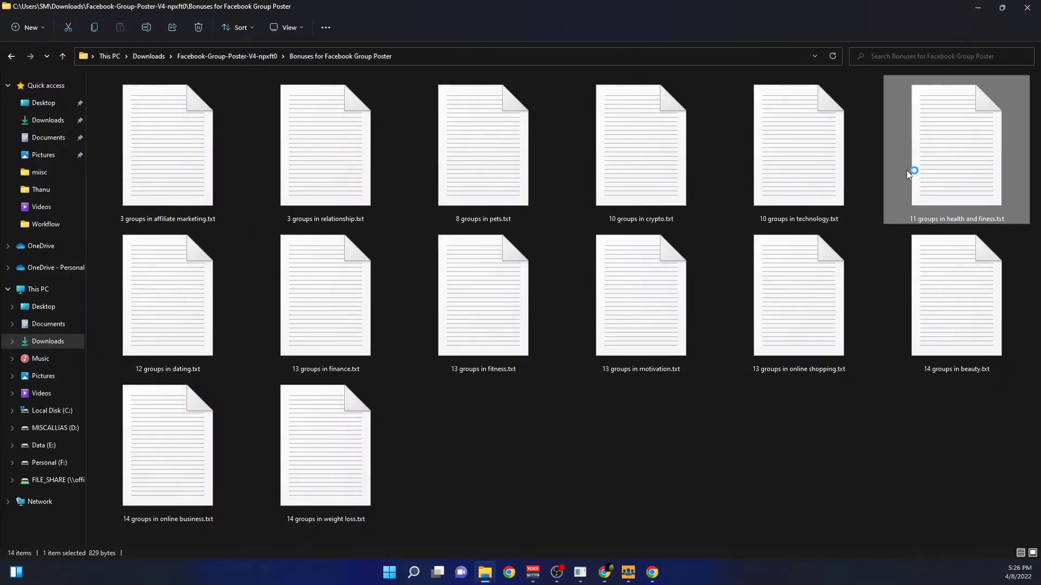
pyautogui.click(650, 109)
pyautogui.moveTo(667, 190); pyautogui.dragTo(37, 52)
pyautogui.click(684, 263)
pyautogui.click(1027, 7)
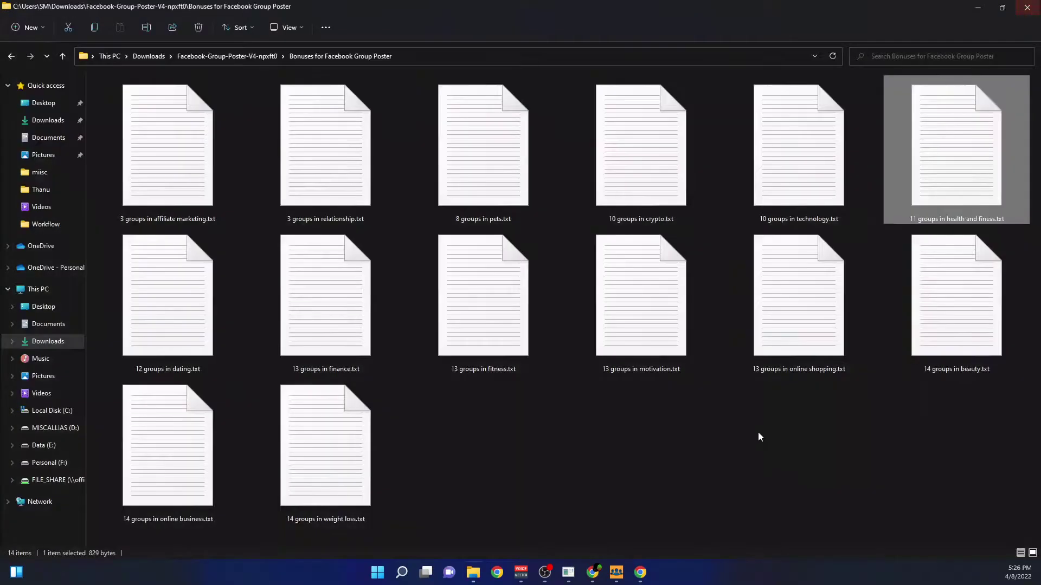
pyautogui.press('BackSpace')
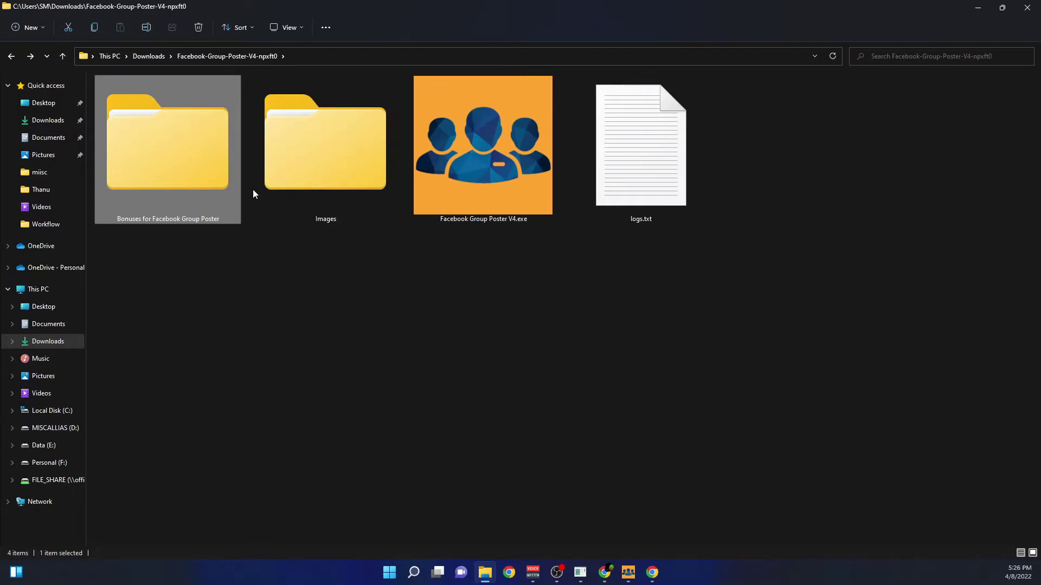
pyautogui.click(628, 572)
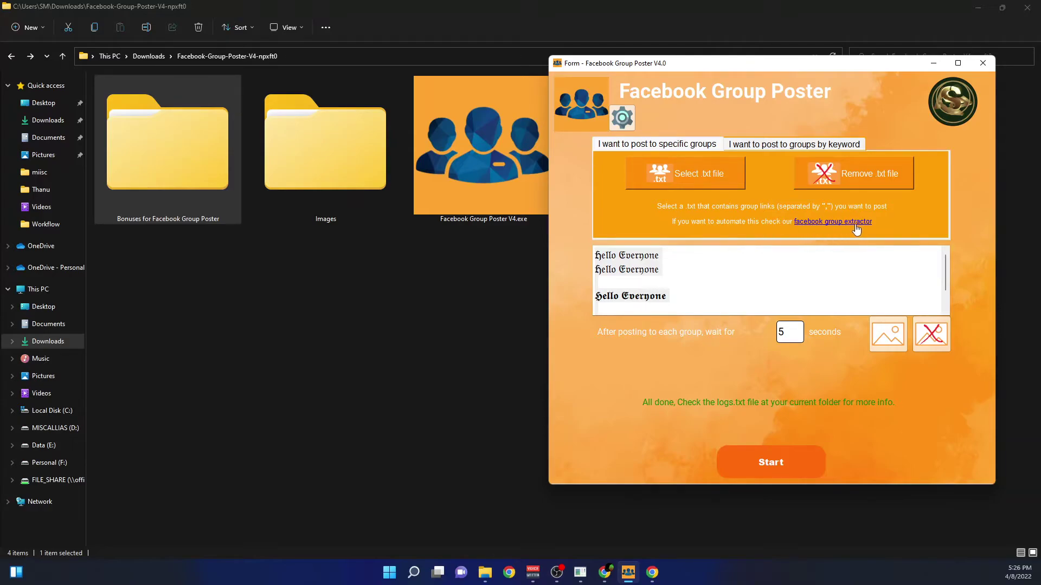
pyautogui.click(823, 224)
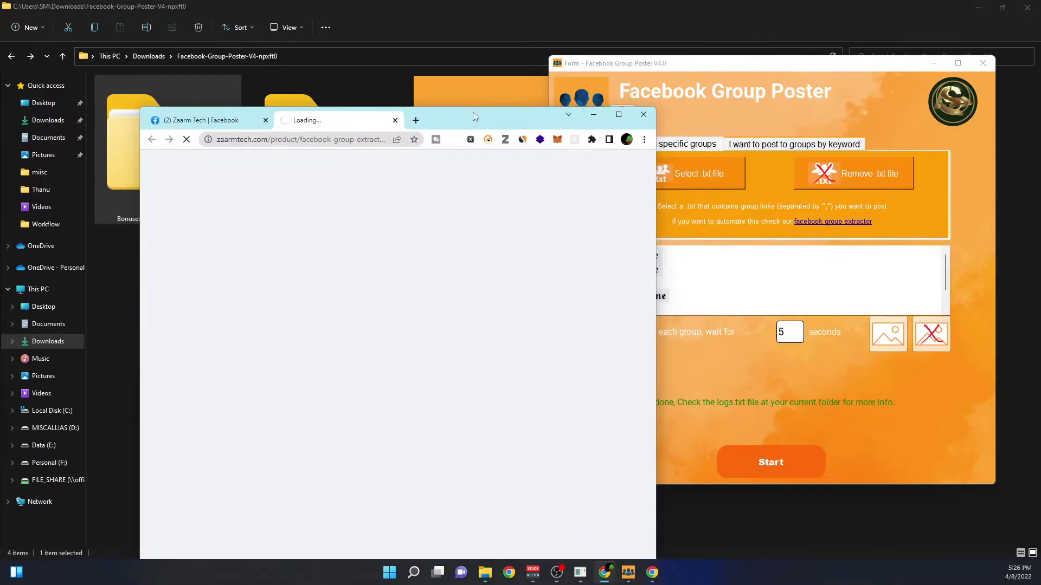
pyautogui.doubleClick(472, 112)
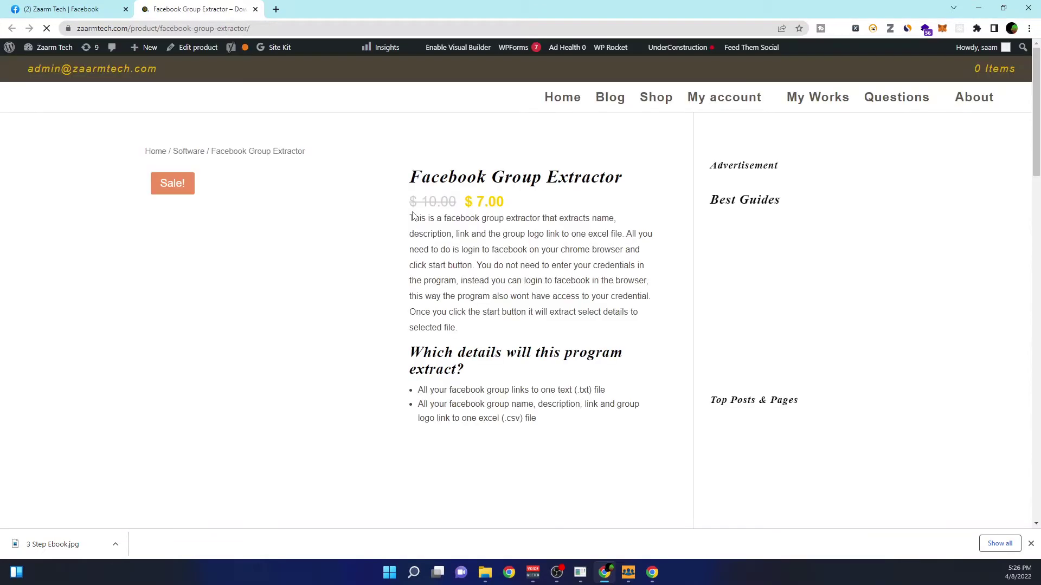
pyautogui.scroll(-5, 433, 217)
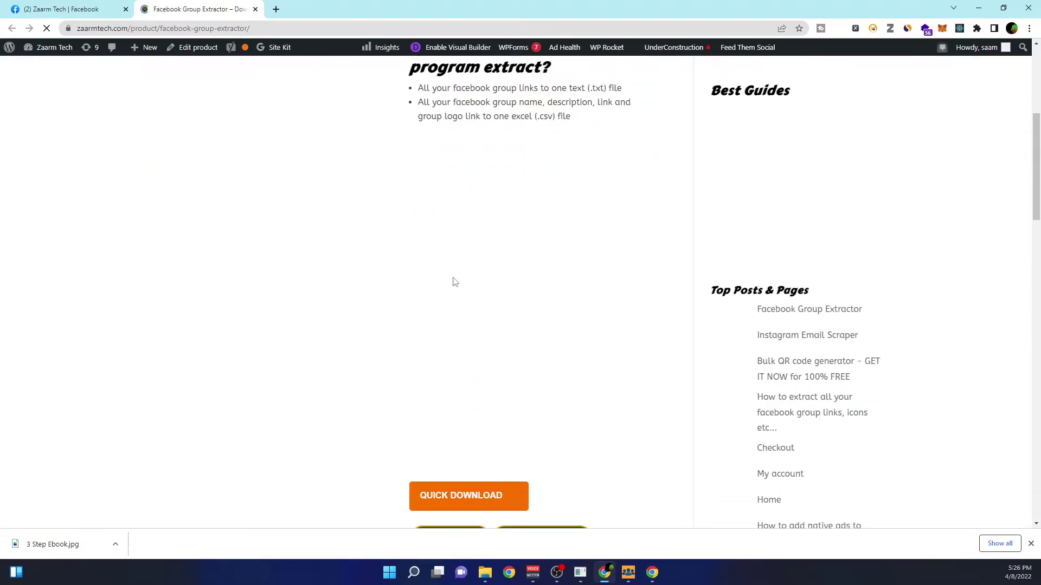
pyautogui.scroll(3, 471, 279)
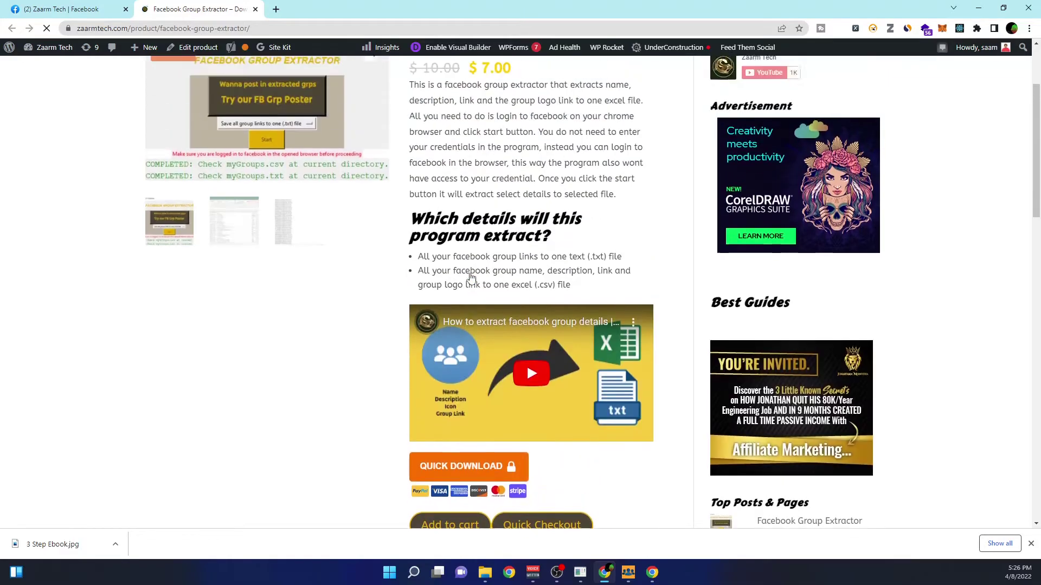
pyautogui.scroll(2, 471, 278)
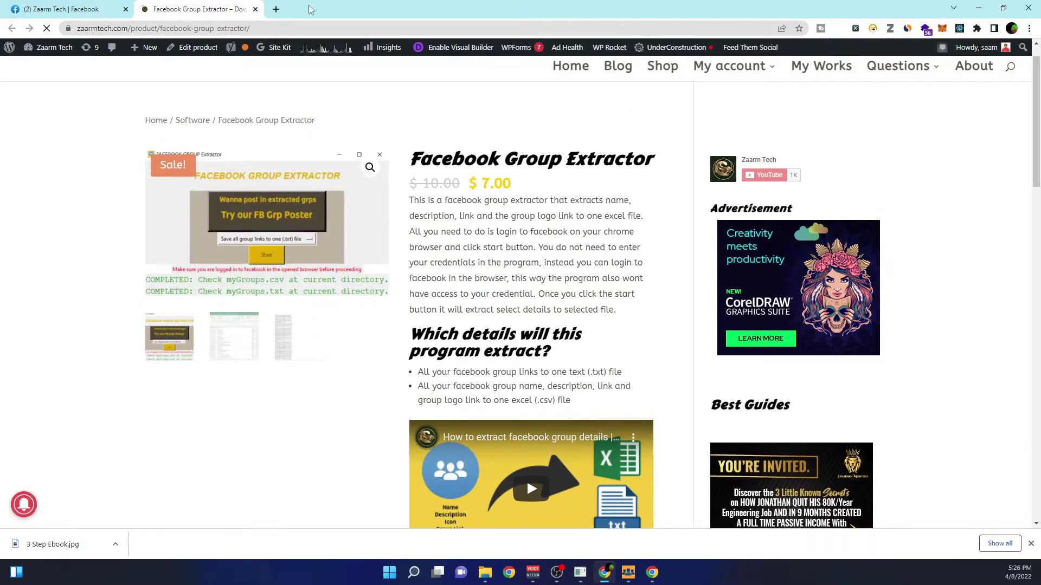
pyautogui.click(978, 7)
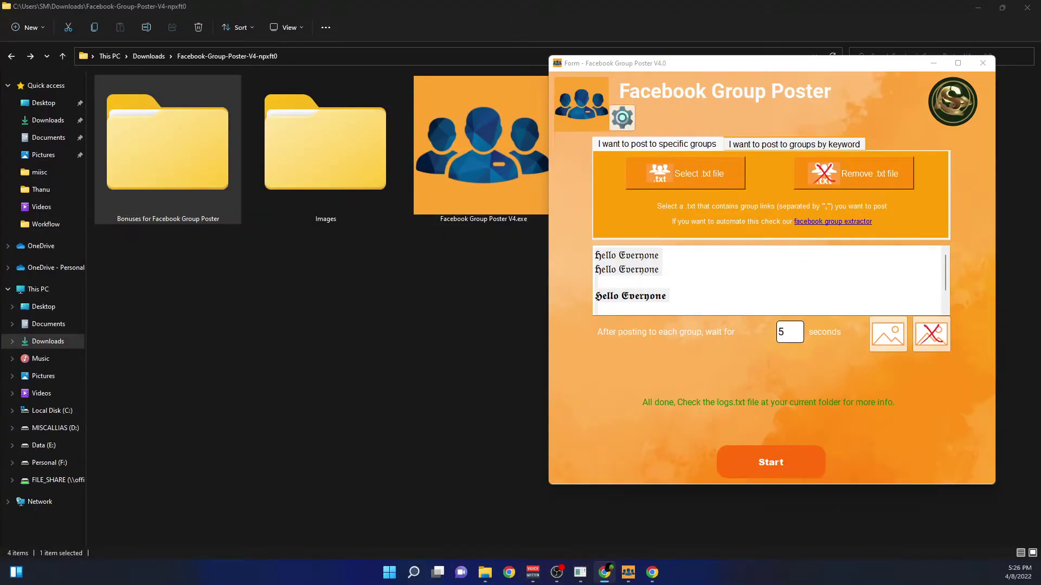
# Step: Clear the old post text and attached images, then start choosing the group-list .txt file
pyautogui.click(676, 265)
pyautogui.hotkey('ctrl', 'a')
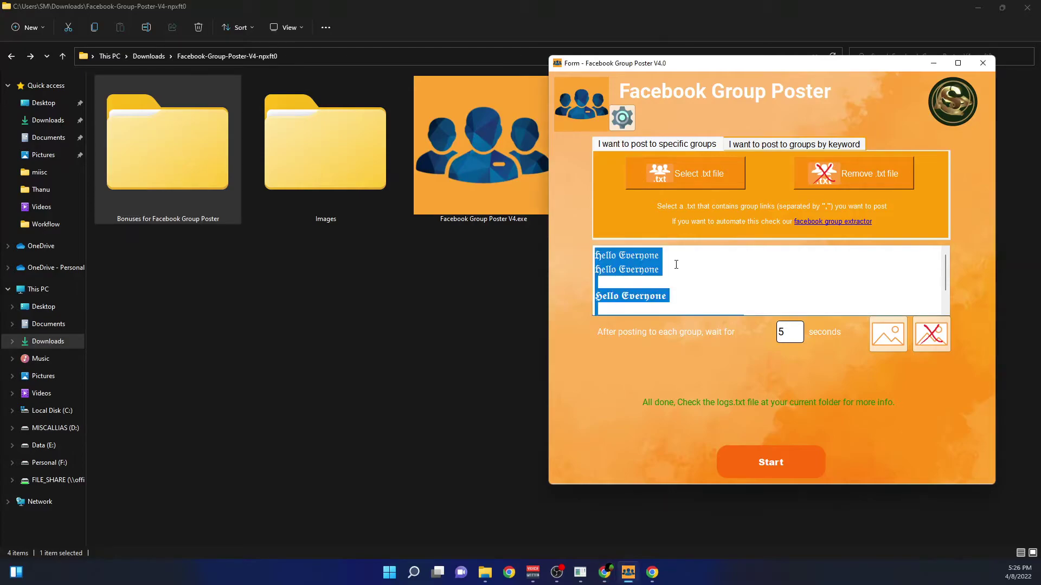
pyautogui.press('BackSpace')
pyautogui.click(929, 338)
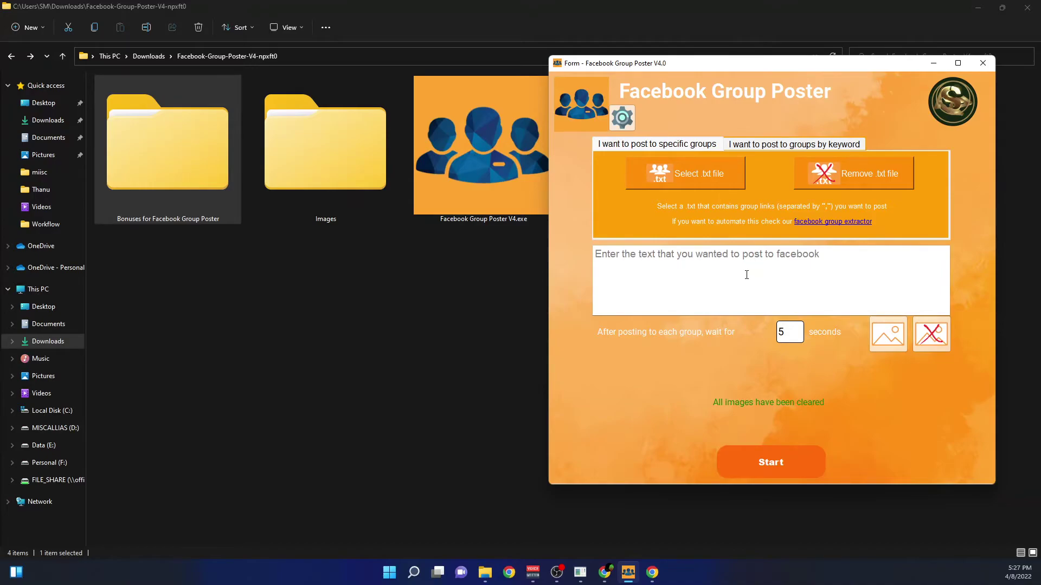
pyautogui.click(678, 177)
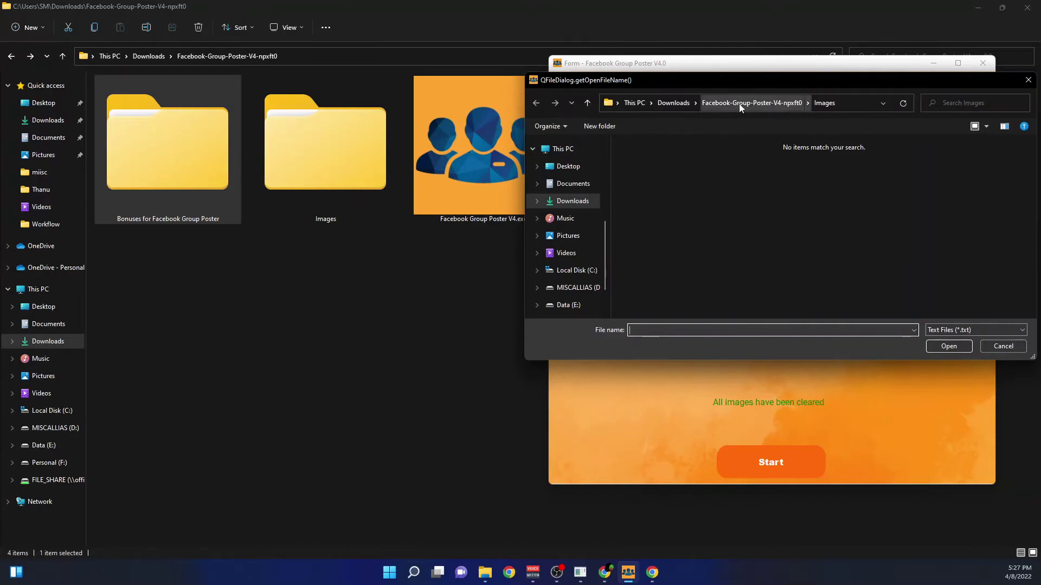
# Step: Load the '3 groups in affiliate marketing.txt' list from the Bonuses for Facebook Group Poster folder
pyautogui.click(739, 103)
pyautogui.doubleClick(657, 158)
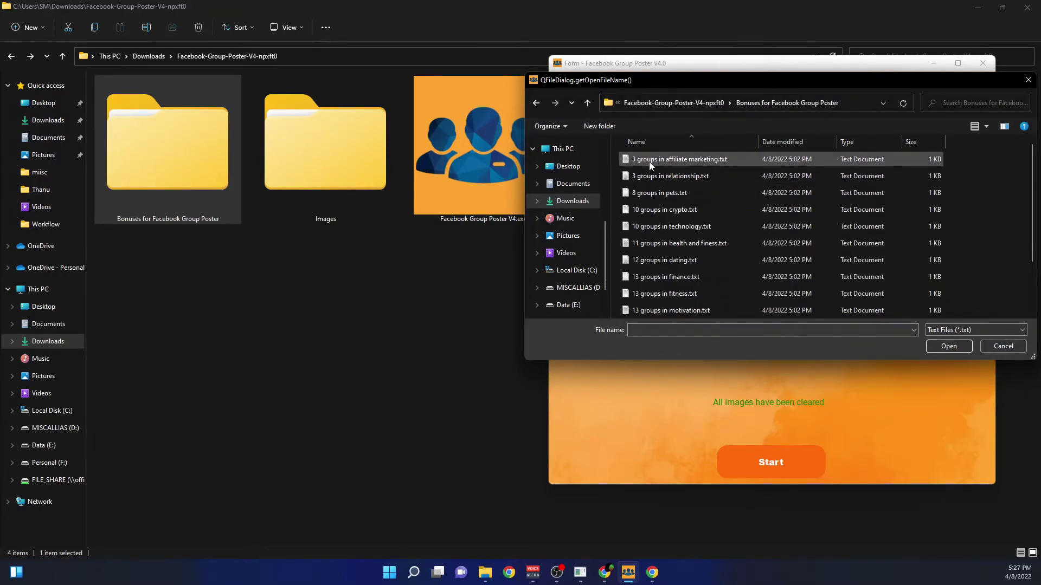
pyautogui.click(702, 159)
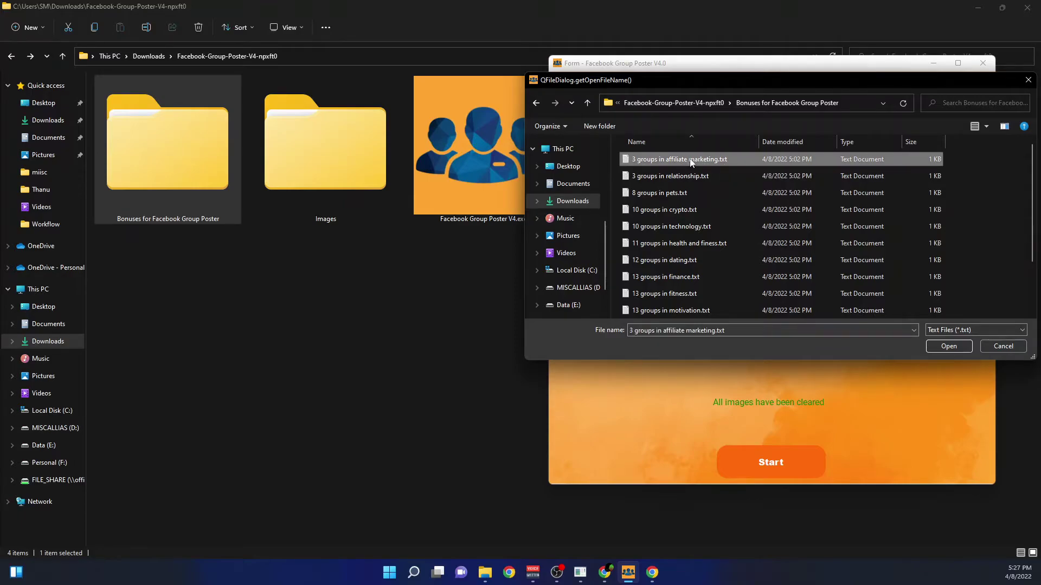
pyautogui.click(949, 347)
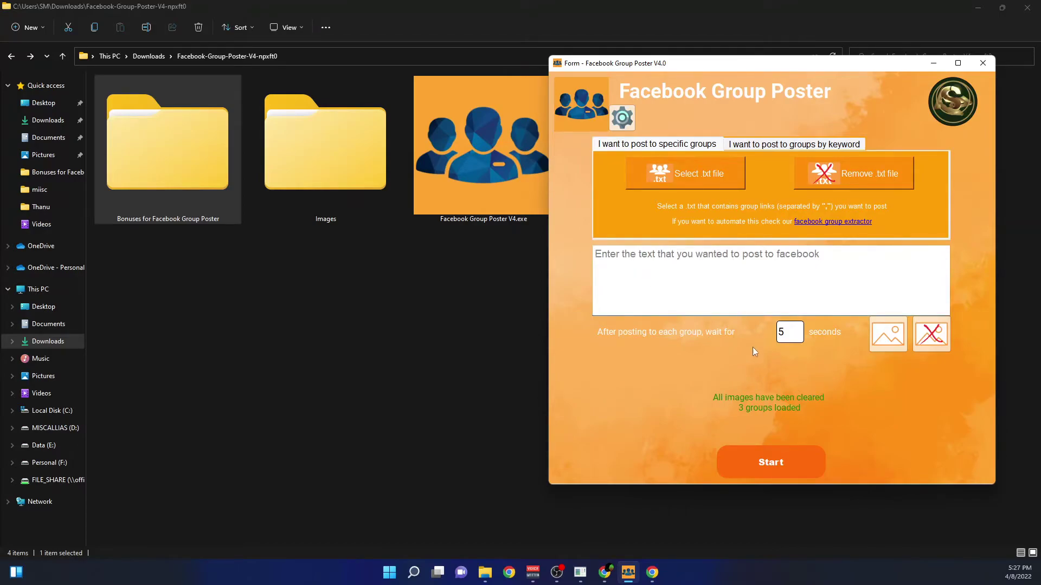
# Step: Attach 3 Step Ebook.jpg from the Images folder to the post
pyautogui.click(888, 334)
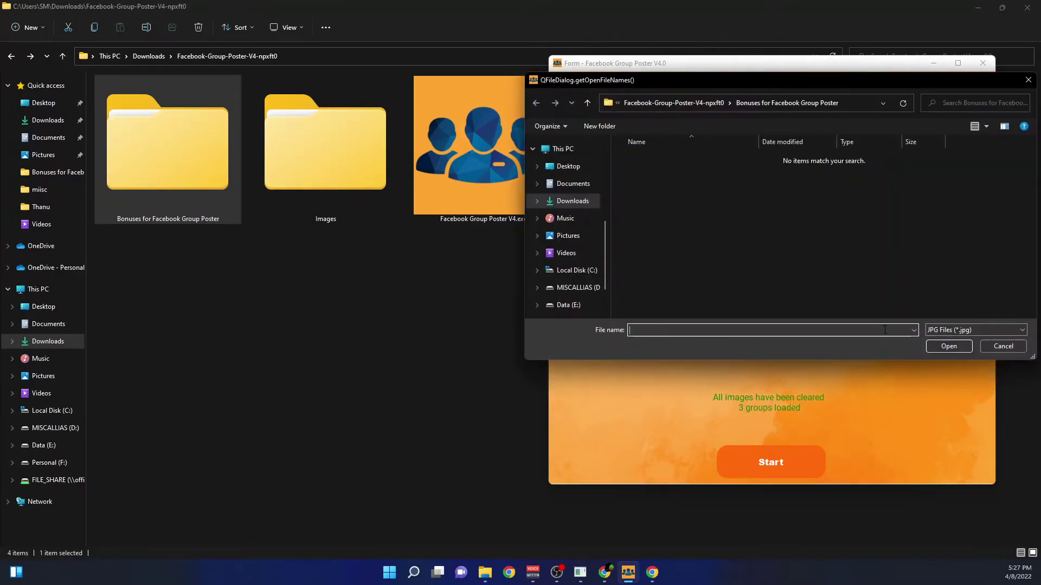
pyautogui.click(689, 108)
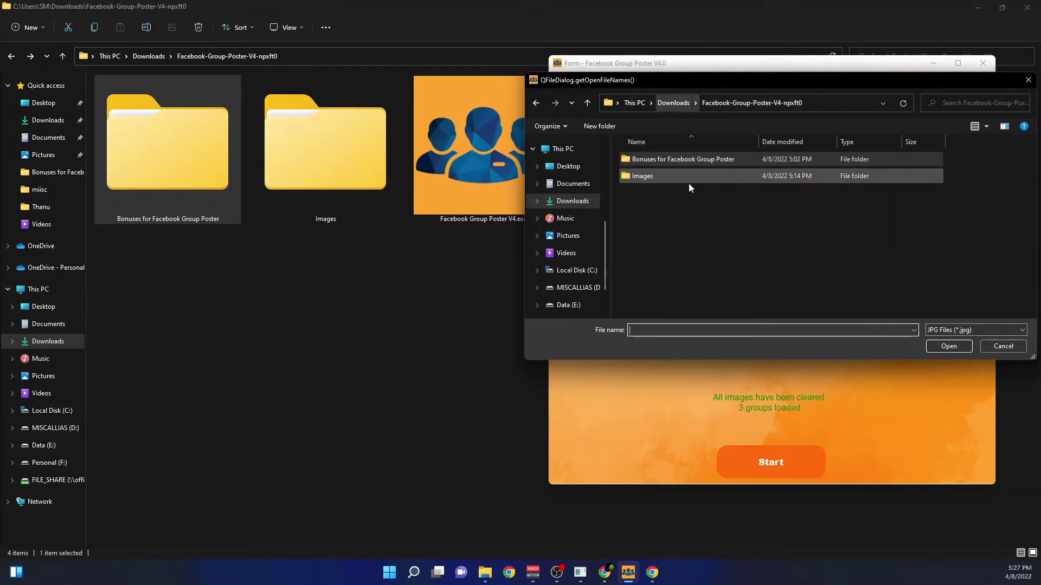
pyautogui.doubleClick(640, 177)
pyautogui.click(647, 173)
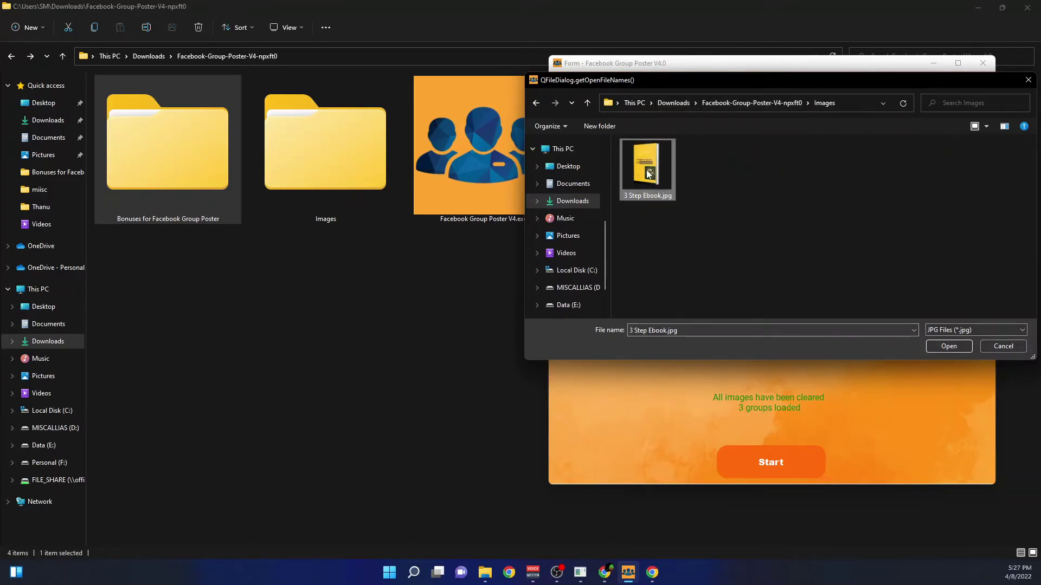
pyautogui.click(934, 346)
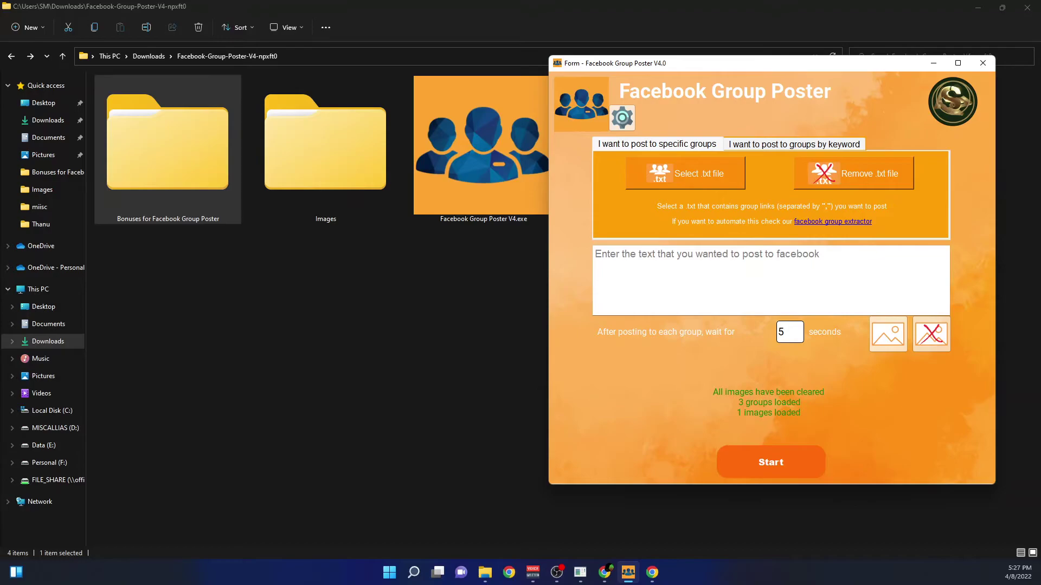
# Step: Paste the ebook promo text into the post box and remove its leading emojis
pyautogui.click(665, 276)
pyautogui.hotkey('ctrl', 'v')
pyautogui.scroll(5, 696, 282)
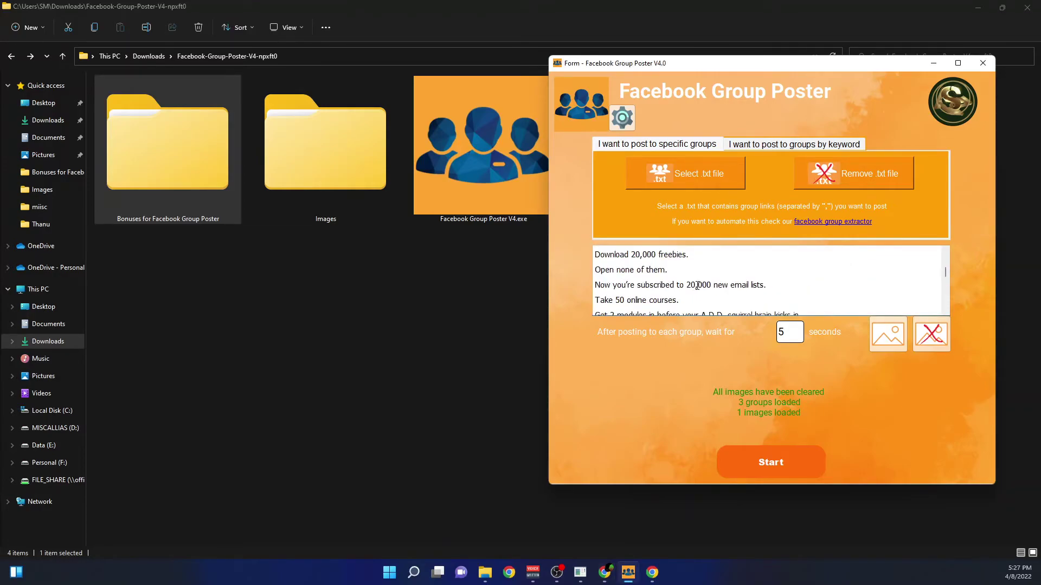
pyautogui.scroll(5, 697, 286)
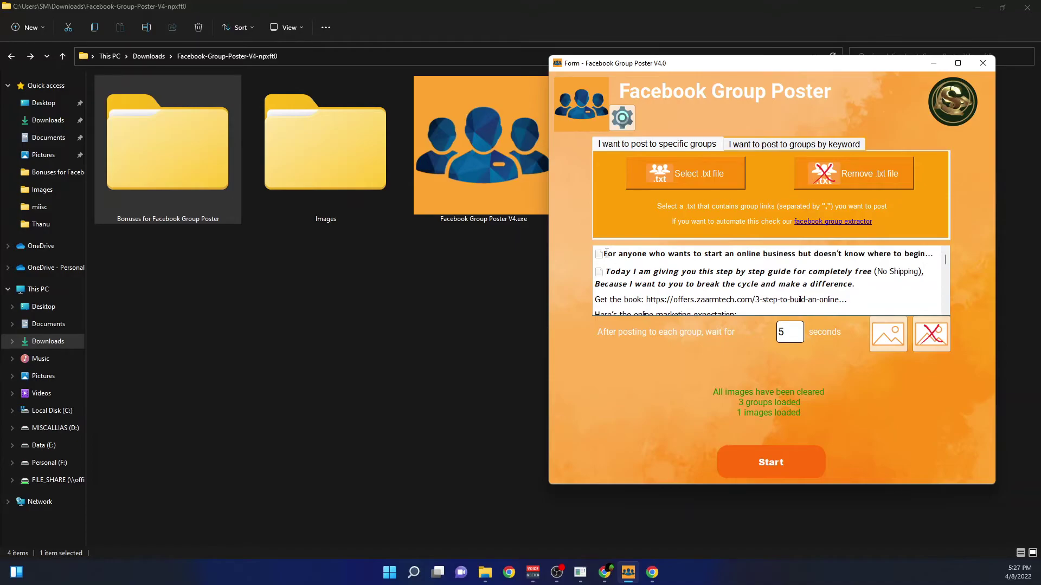
pyautogui.press('Delete')
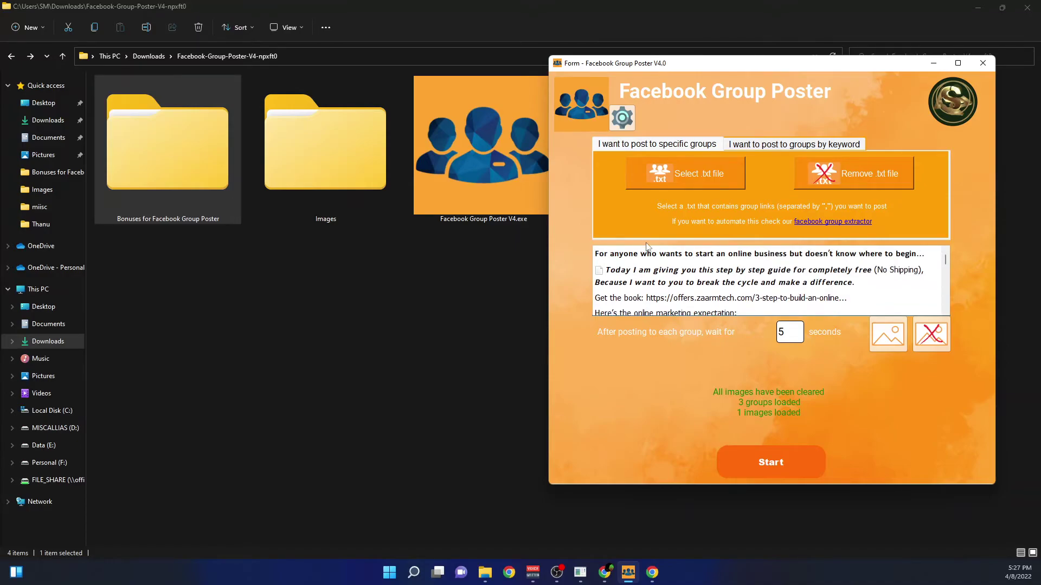
pyautogui.press('Delete')
pyautogui.scroll(-2, 656, 258)
pyautogui.scroll(2, 668, 265)
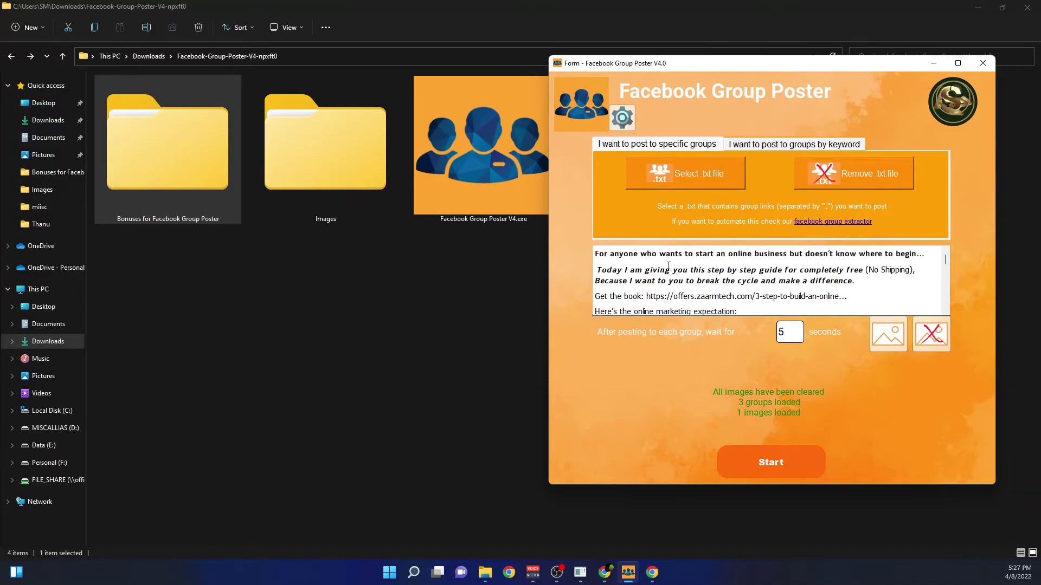
# Step: Replace the trailing dots on the book link so it ends with online-business
pyautogui.moveTo(847, 296); pyautogui.dragTo(839, 295)
pyautogui.press('Delete')
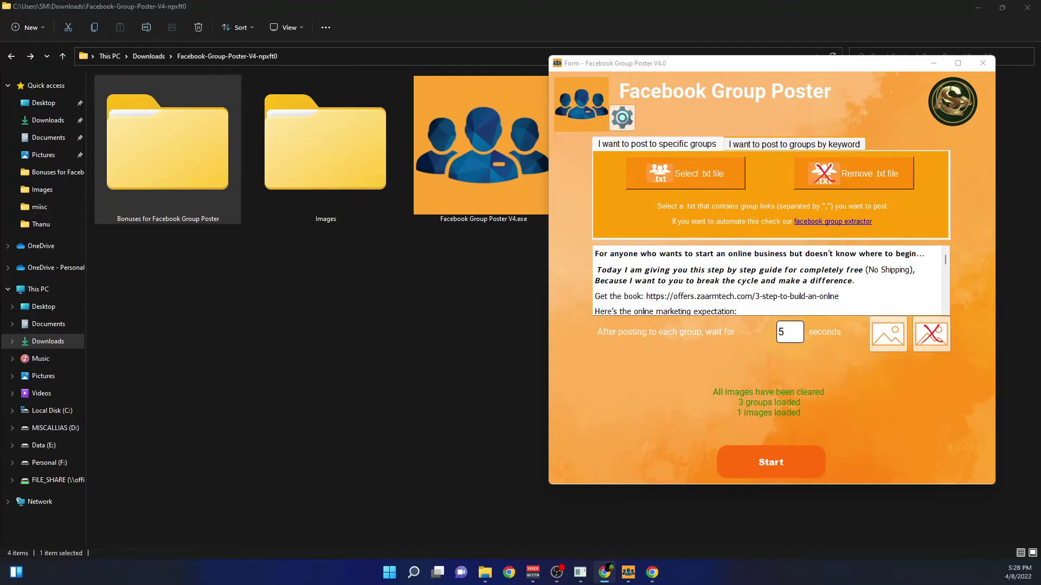
pyautogui.click(851, 296)
pyautogui.write('-business')
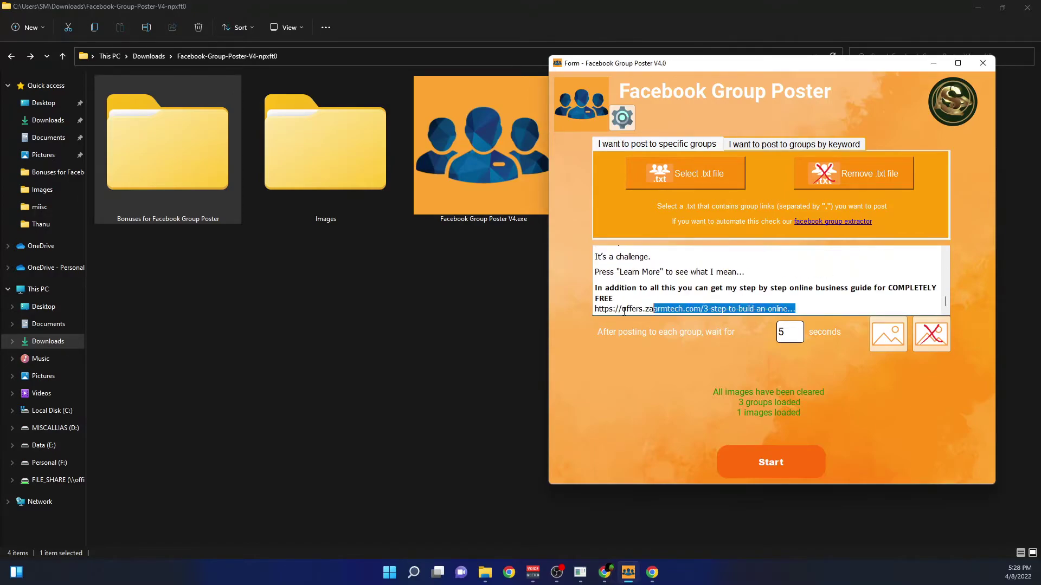
# Step: Change the between-group wait from 5 to 1 second, then browse the Bonuses folder in File Explorer
pyautogui.scroll(1, 807, 289)
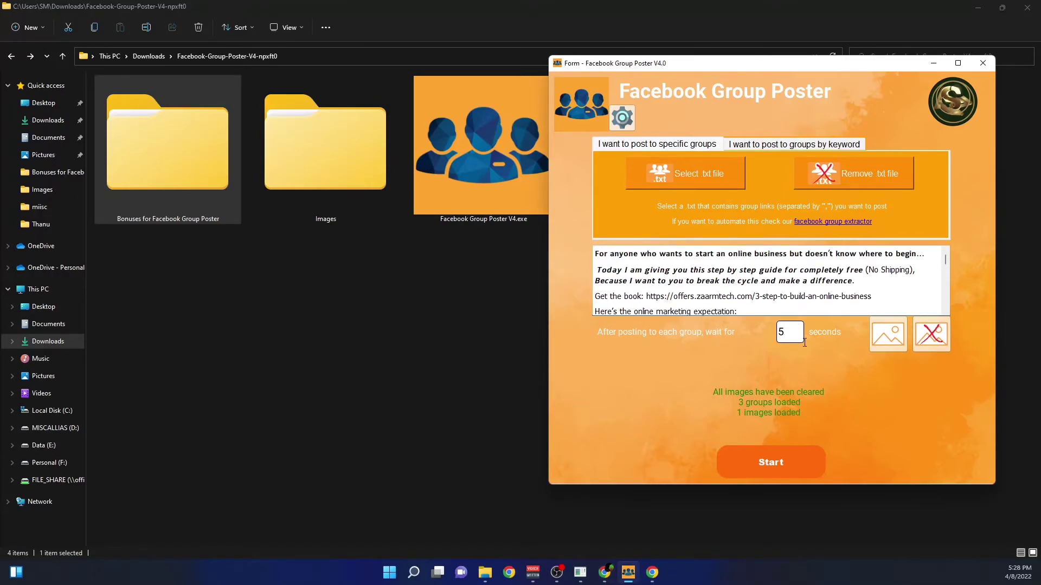
pyautogui.moveTo(791, 340); pyautogui.dragTo(758, 342)
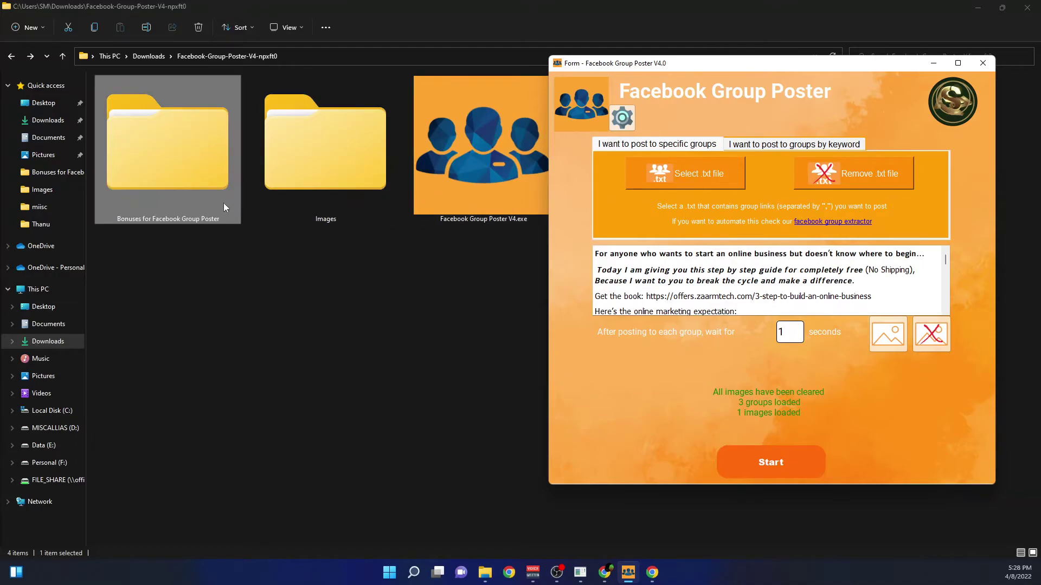
pyautogui.doubleClick(210, 198)
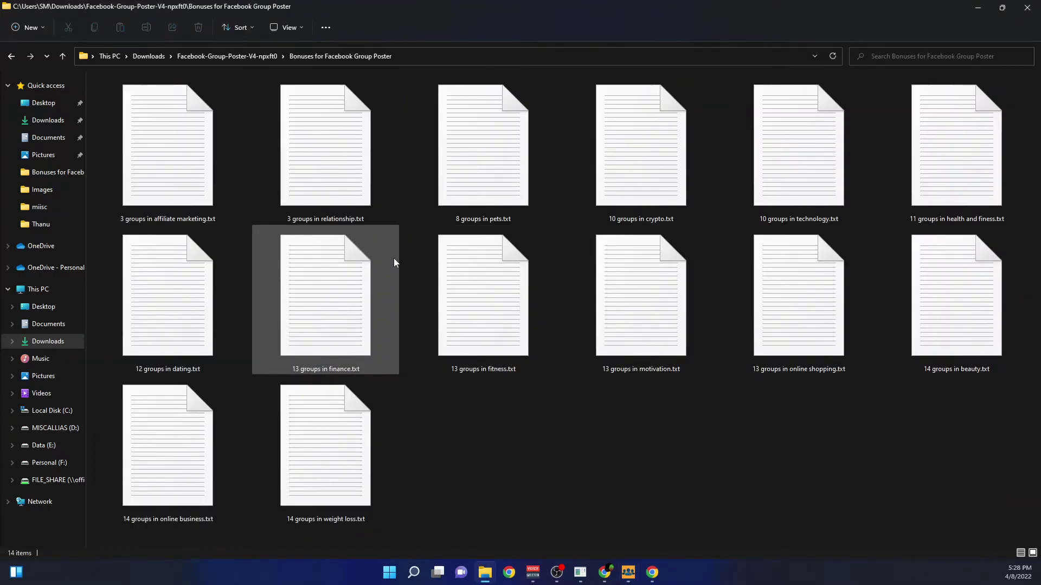
pyautogui.press('BackSpace')
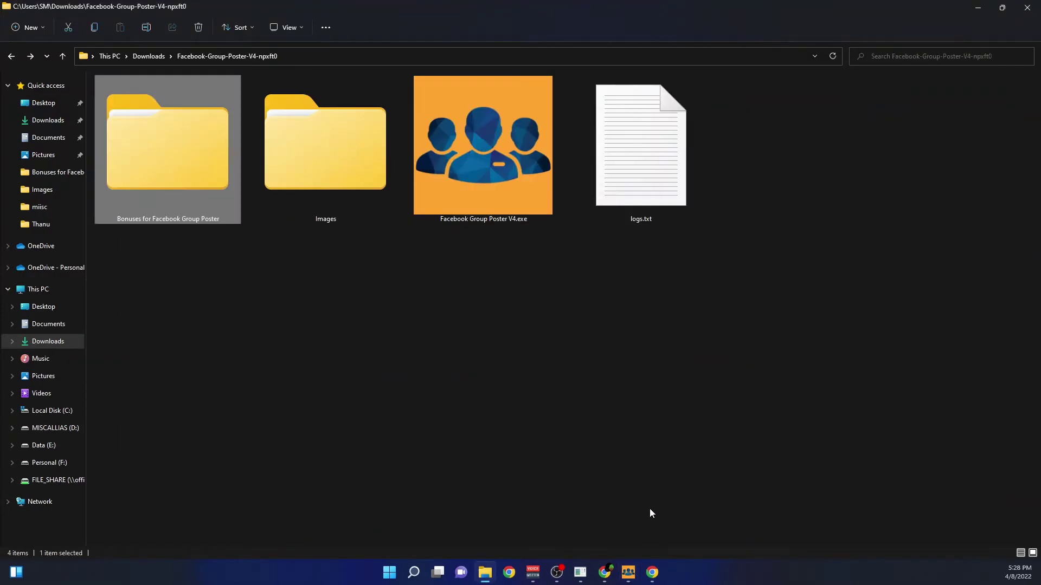
# Step: Bring Chrome and the poster forward and run posting to the 3 affiliate-marketing groups
pyautogui.click(653, 572)
pyautogui.click(634, 581)
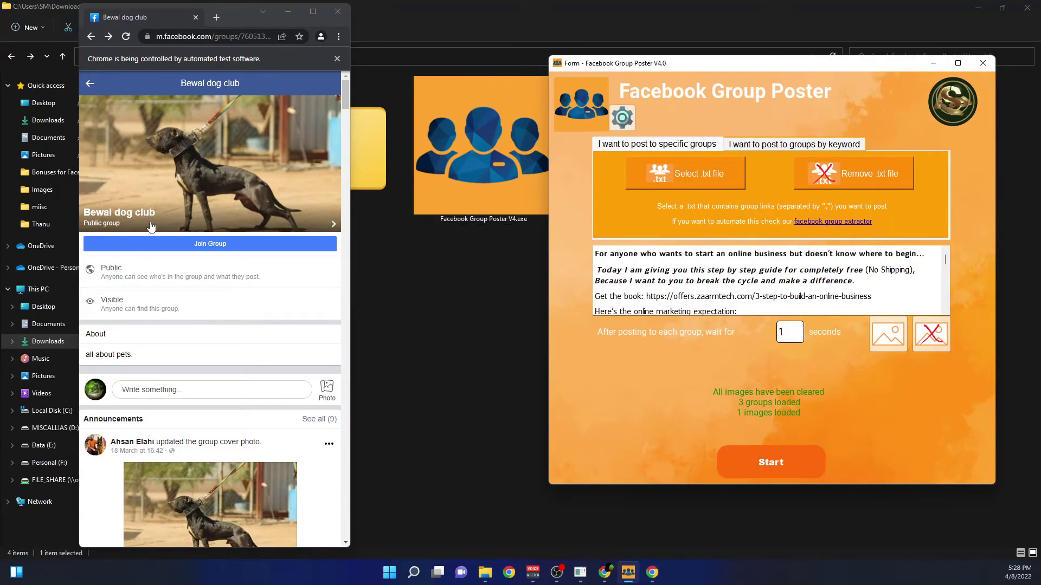
pyautogui.click(770, 464)
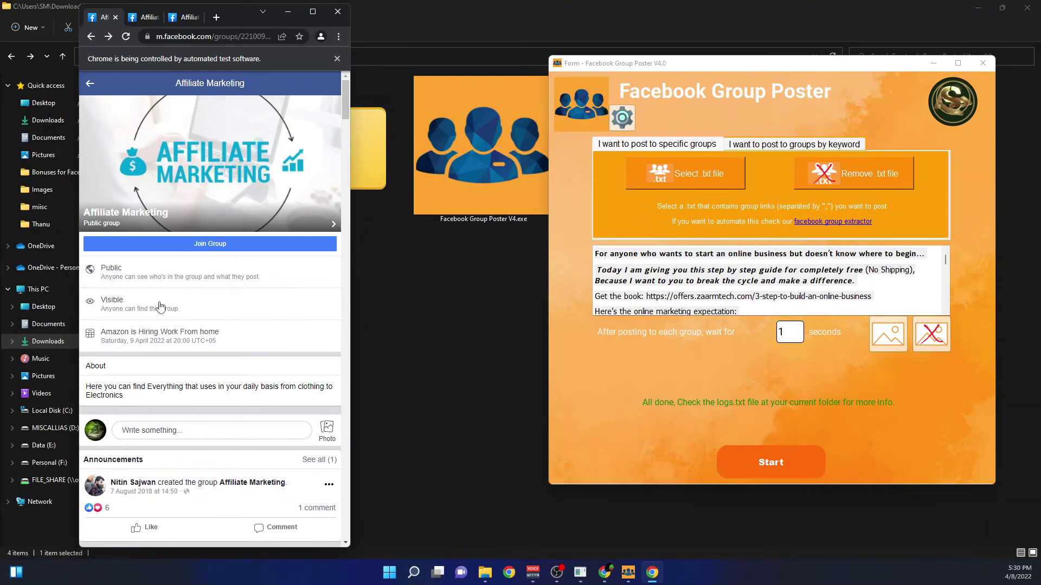
# Step: Review the new ebook promo post and image in the second tab, then close that tab
pyautogui.click(147, 18)
pyautogui.scroll(-2, 107, 201)
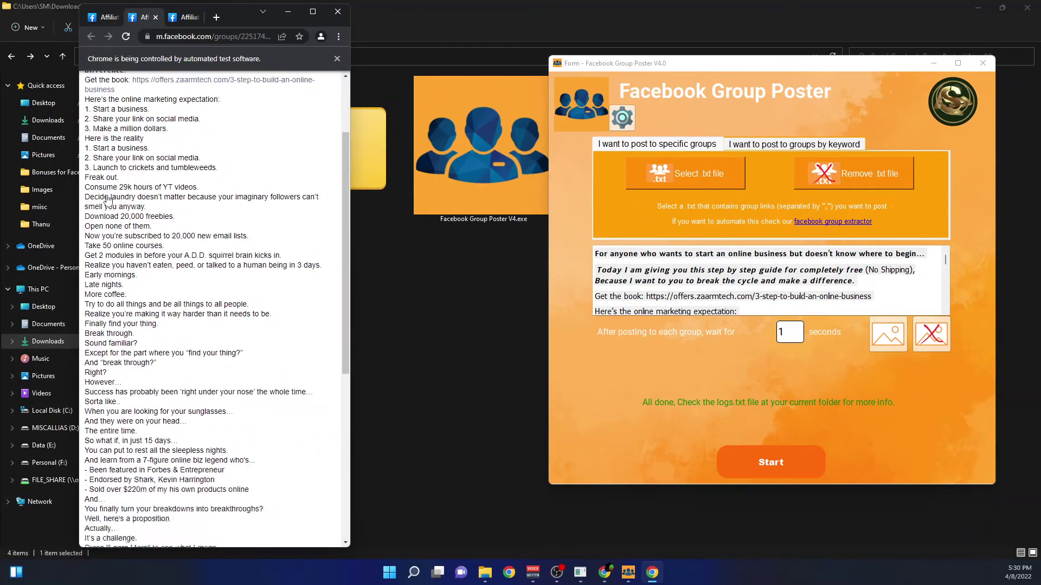
pyautogui.scroll(-6, 107, 201)
pyautogui.scroll(8, 128, 325)
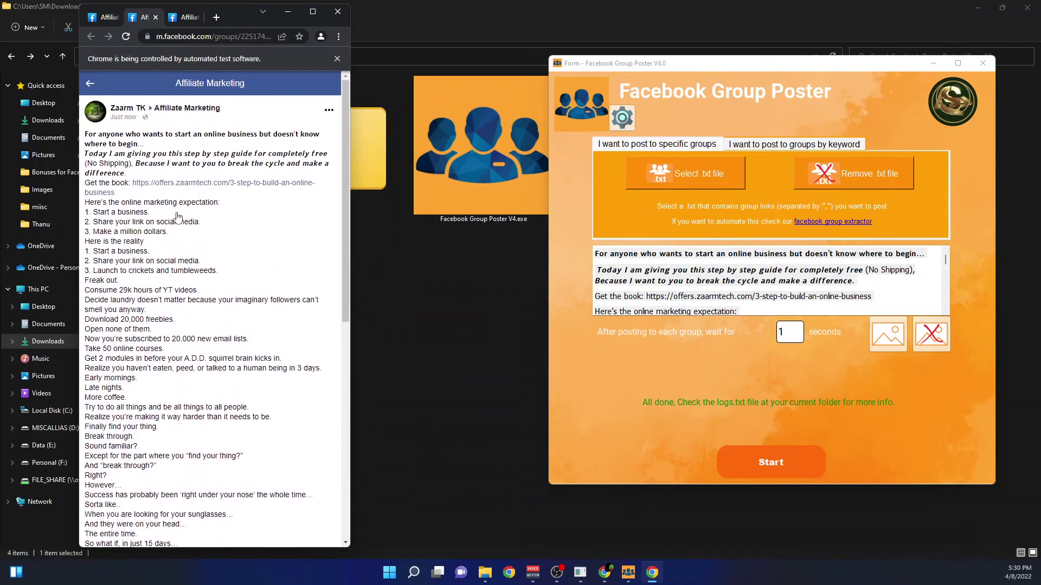
pyautogui.scroll(-8, 179, 217)
pyautogui.scroll(3, 156, 241)
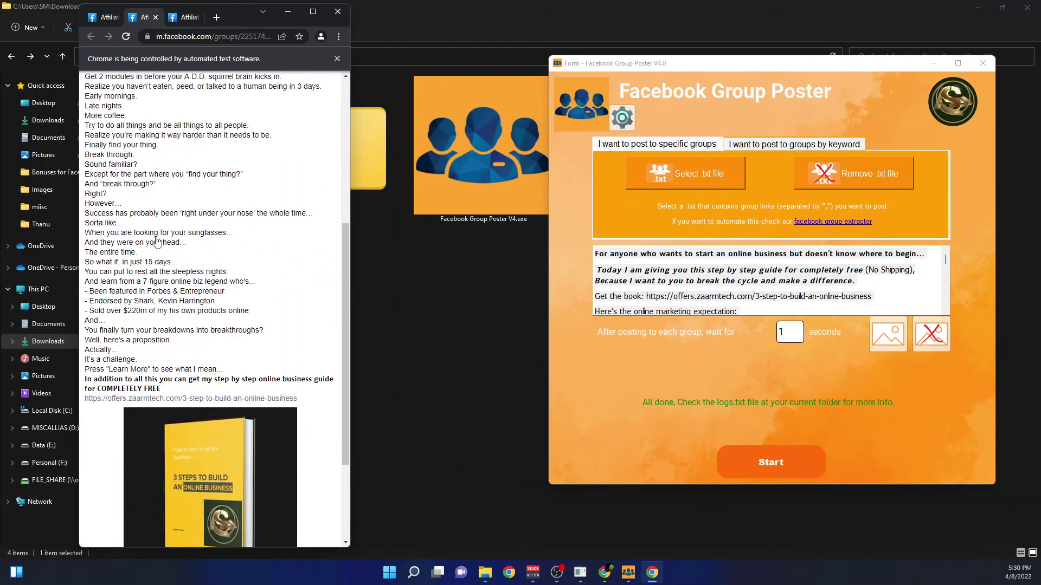
pyautogui.scroll(5, 156, 241)
pyautogui.click(157, 20)
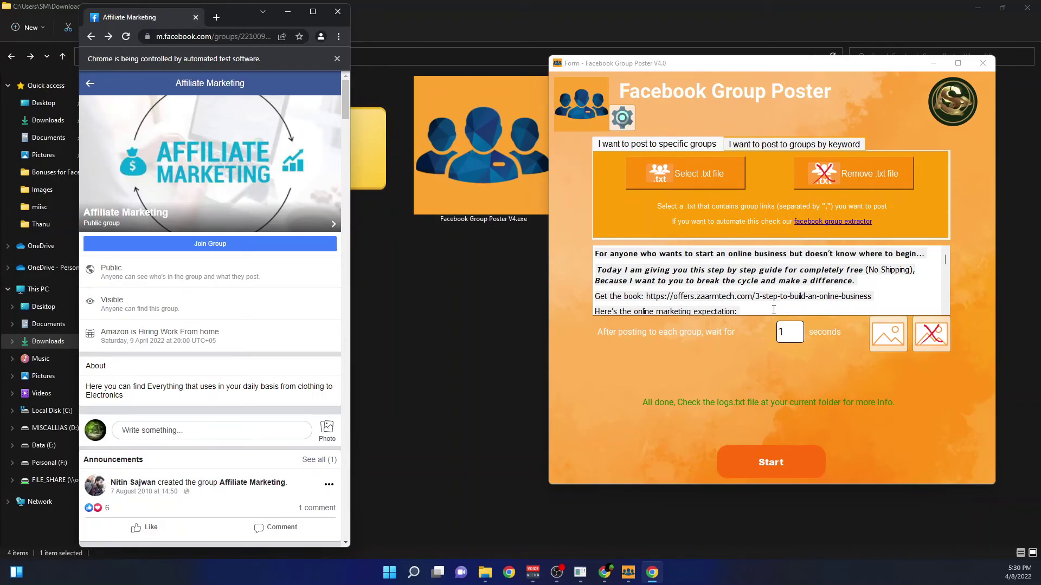
pyautogui.click(745, 145)
pyautogui.click(679, 145)
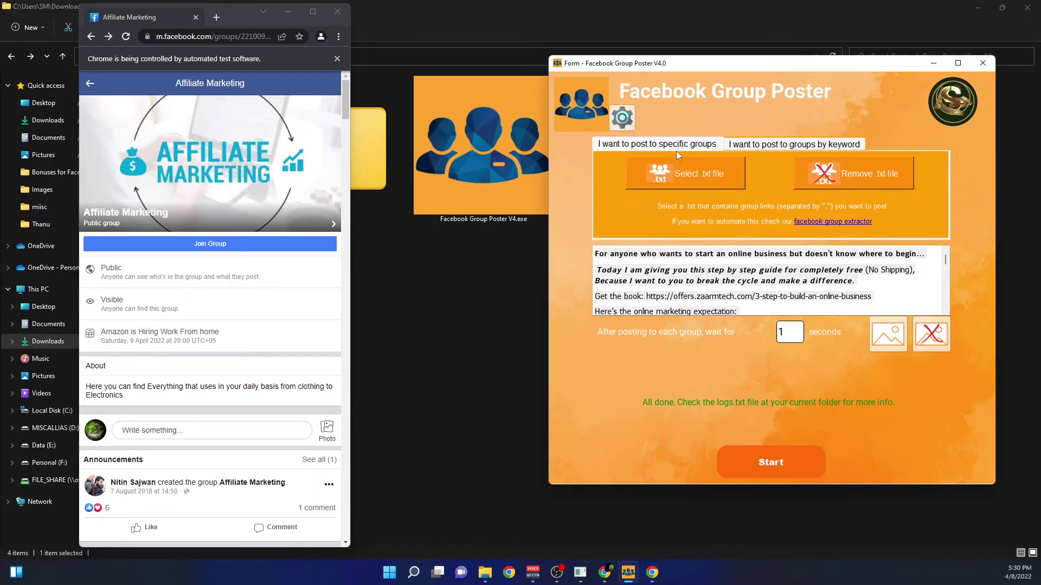
pyautogui.click(774, 144)
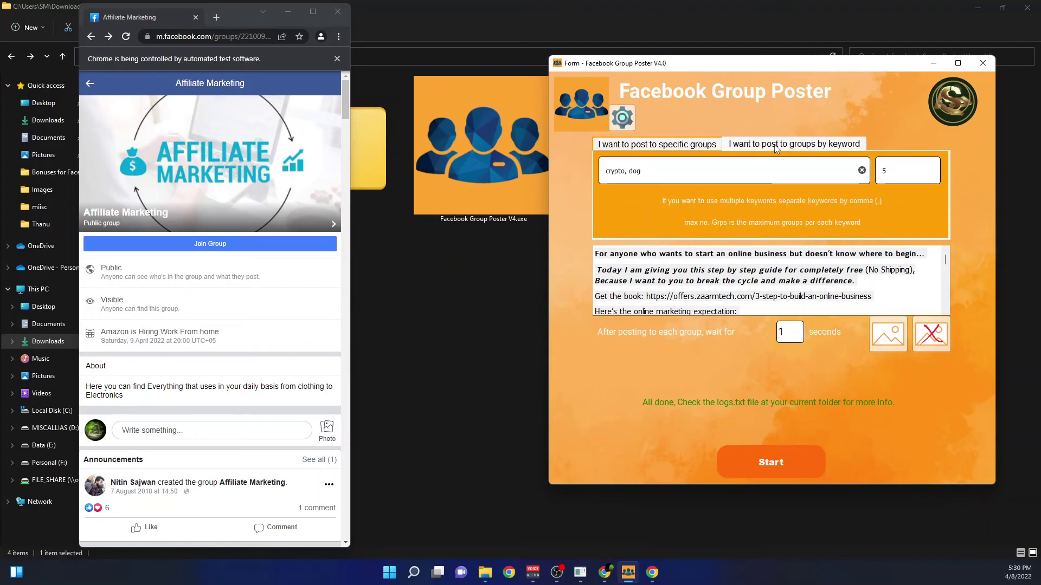
pyautogui.click(670, 146)
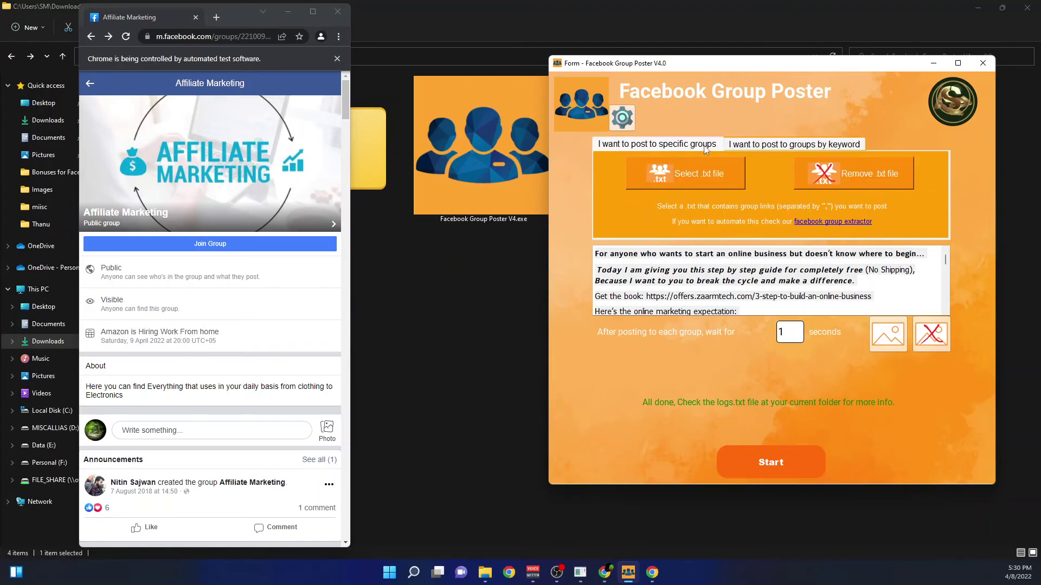
pyautogui.scroll(-2, 719, 271)
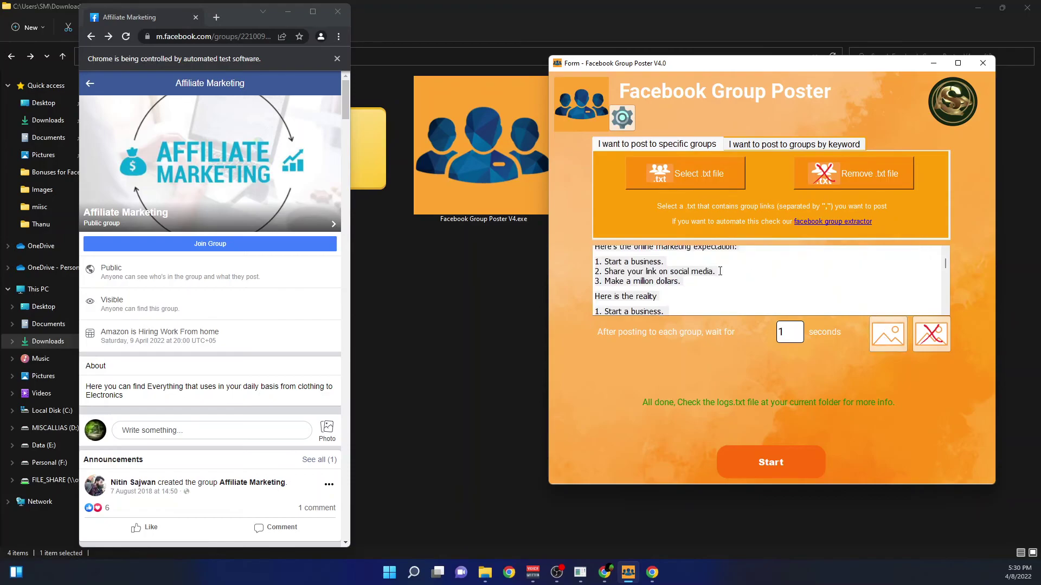
pyautogui.scroll(-3, 729, 279)
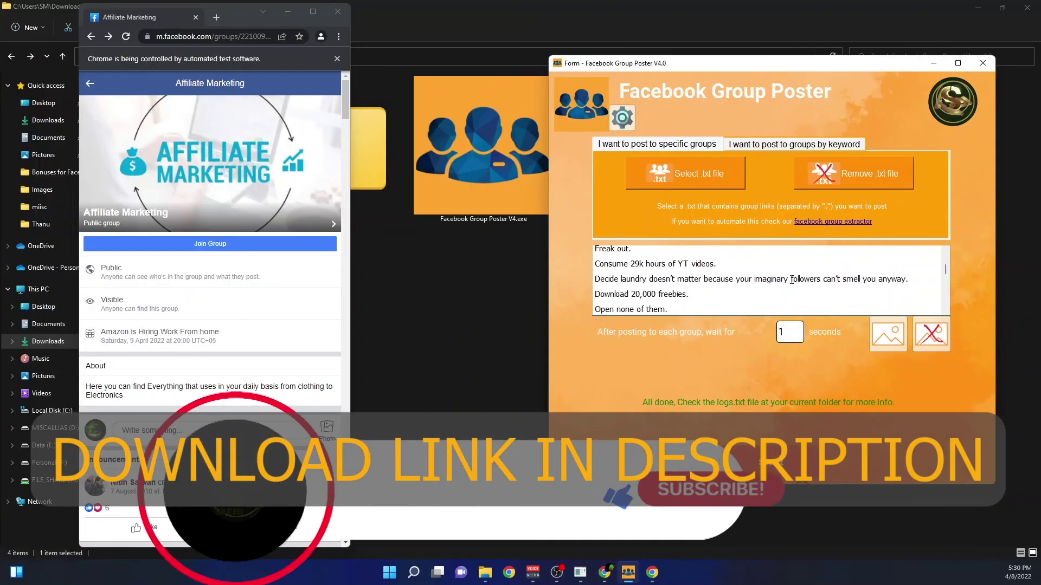
pyautogui.scroll(5, 791, 279)
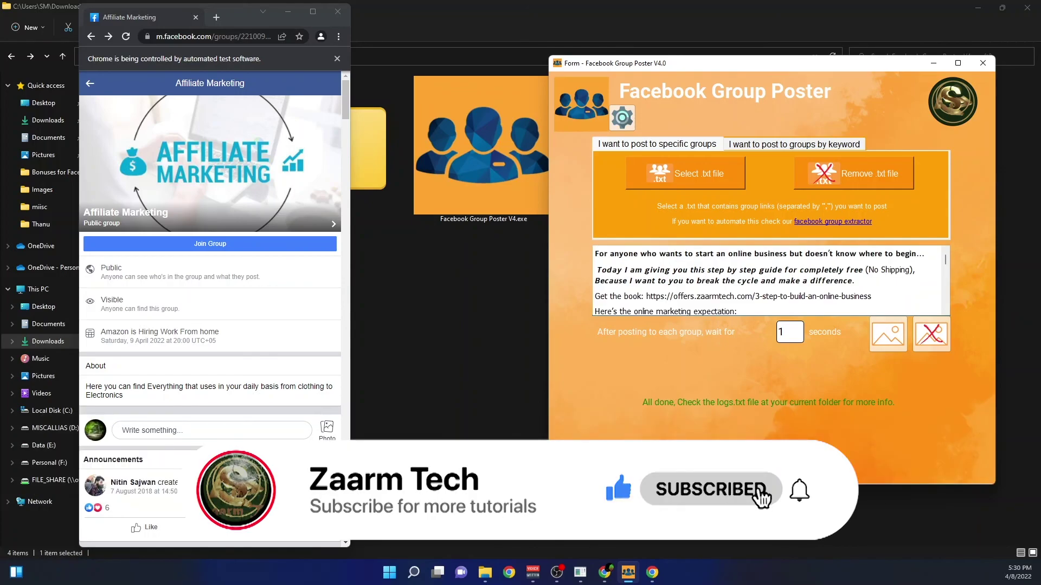